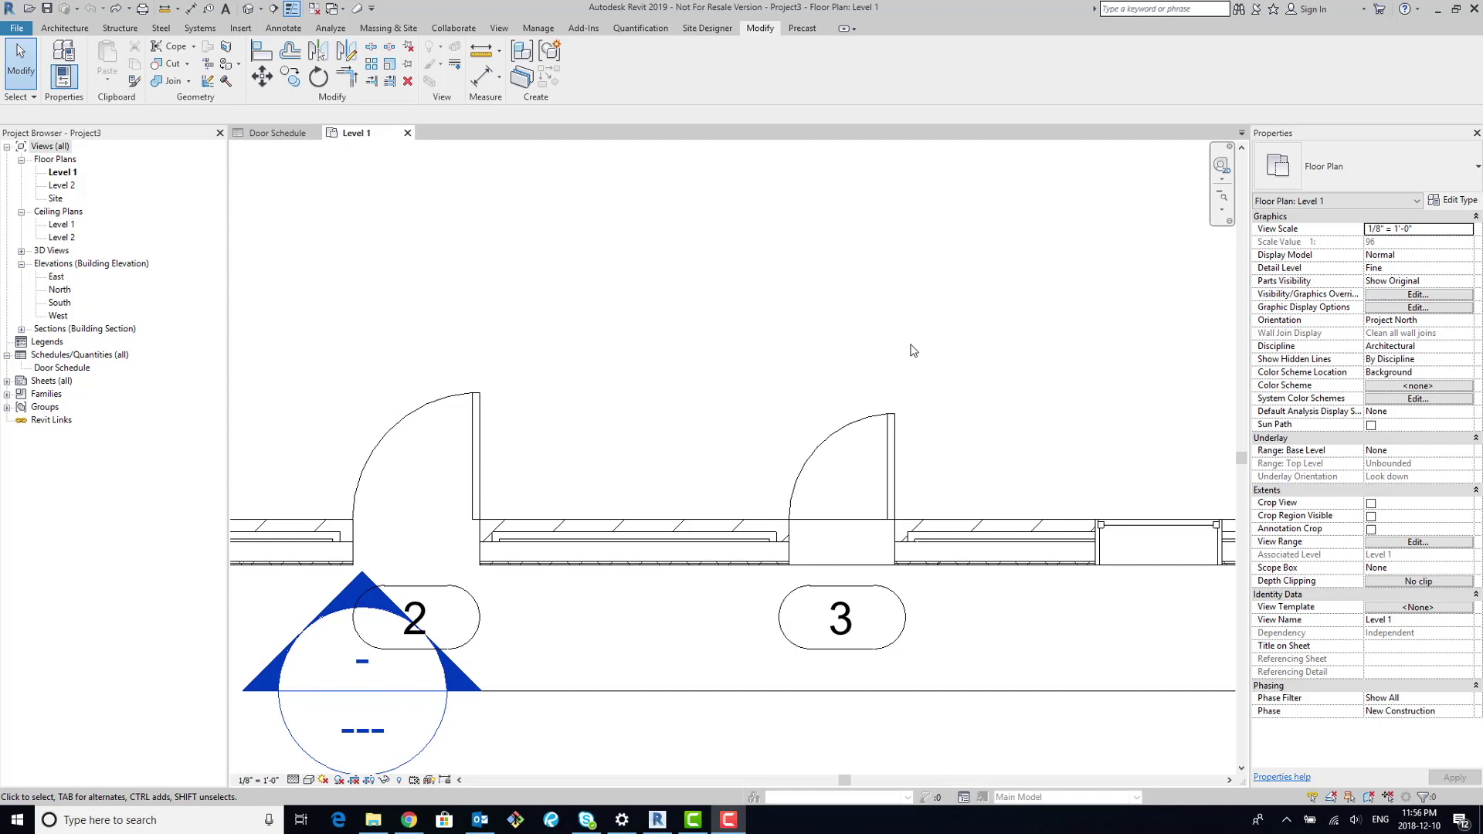
Review door 3's type properties to find Fire Rating under Identity Data, then open its family for editing.
click(895, 470)
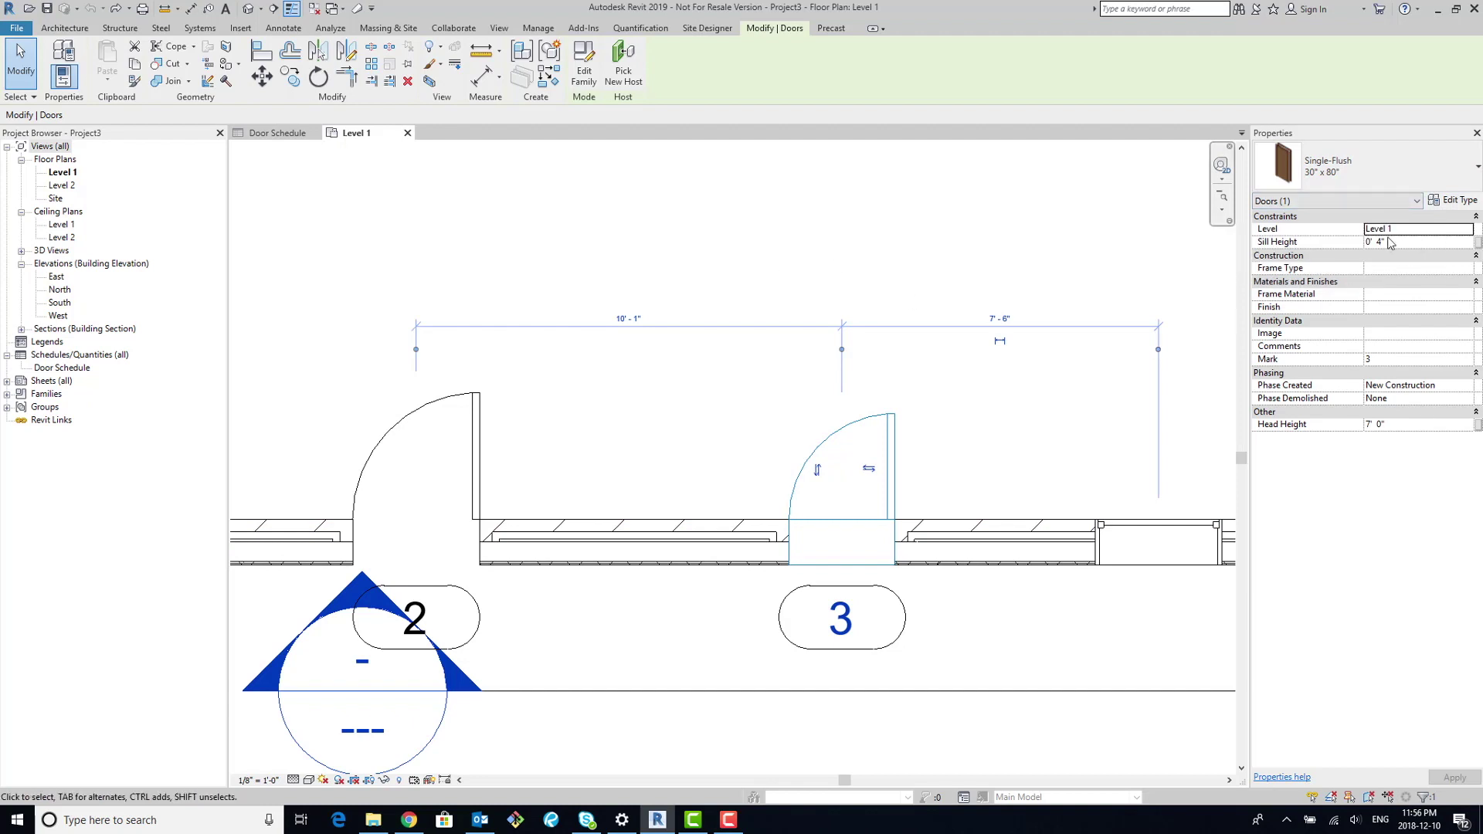
click(1457, 202)
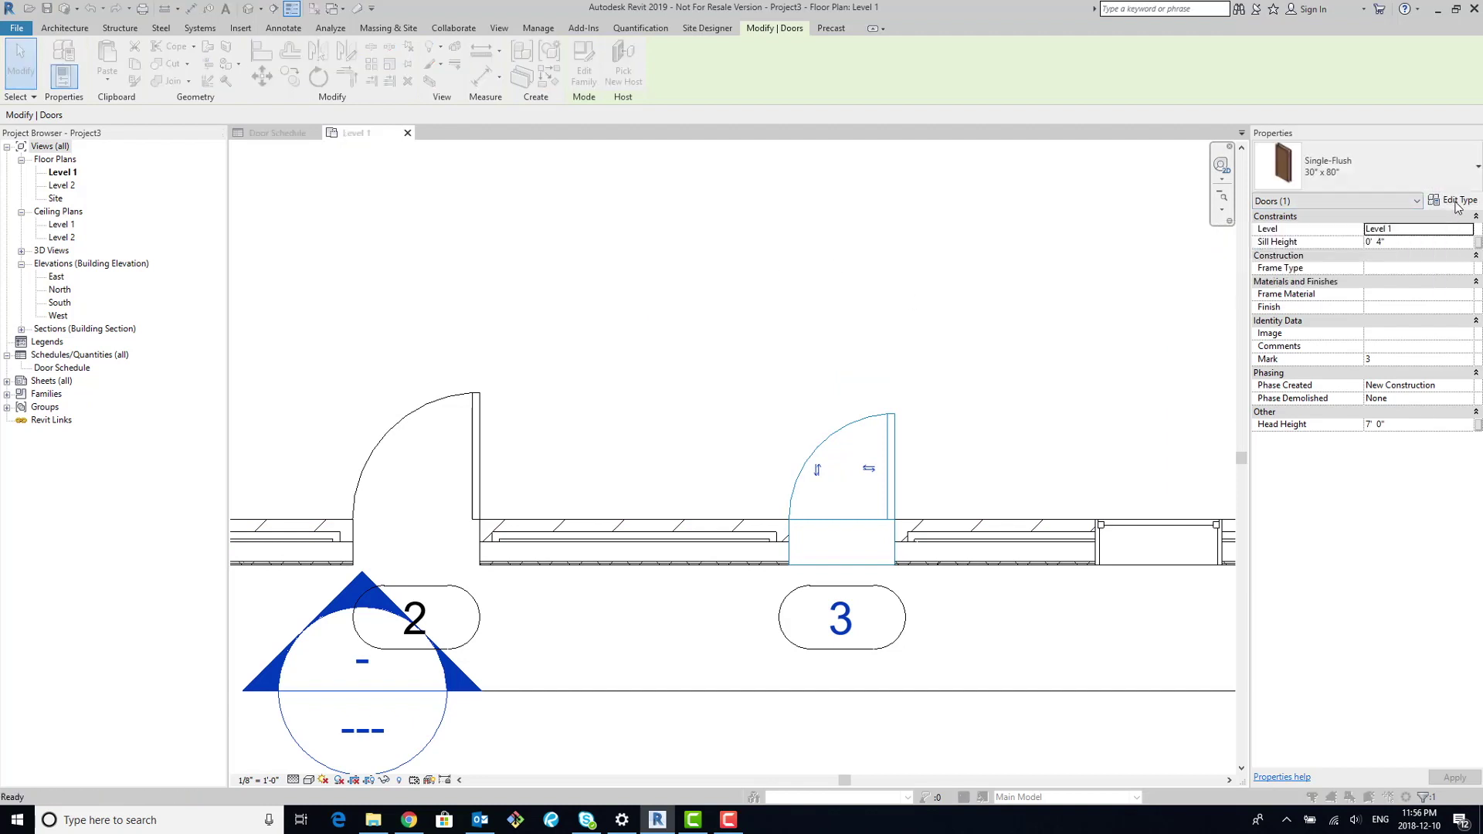
scroll(880, 396, down, 5)
scroll(656, 456, down, 3)
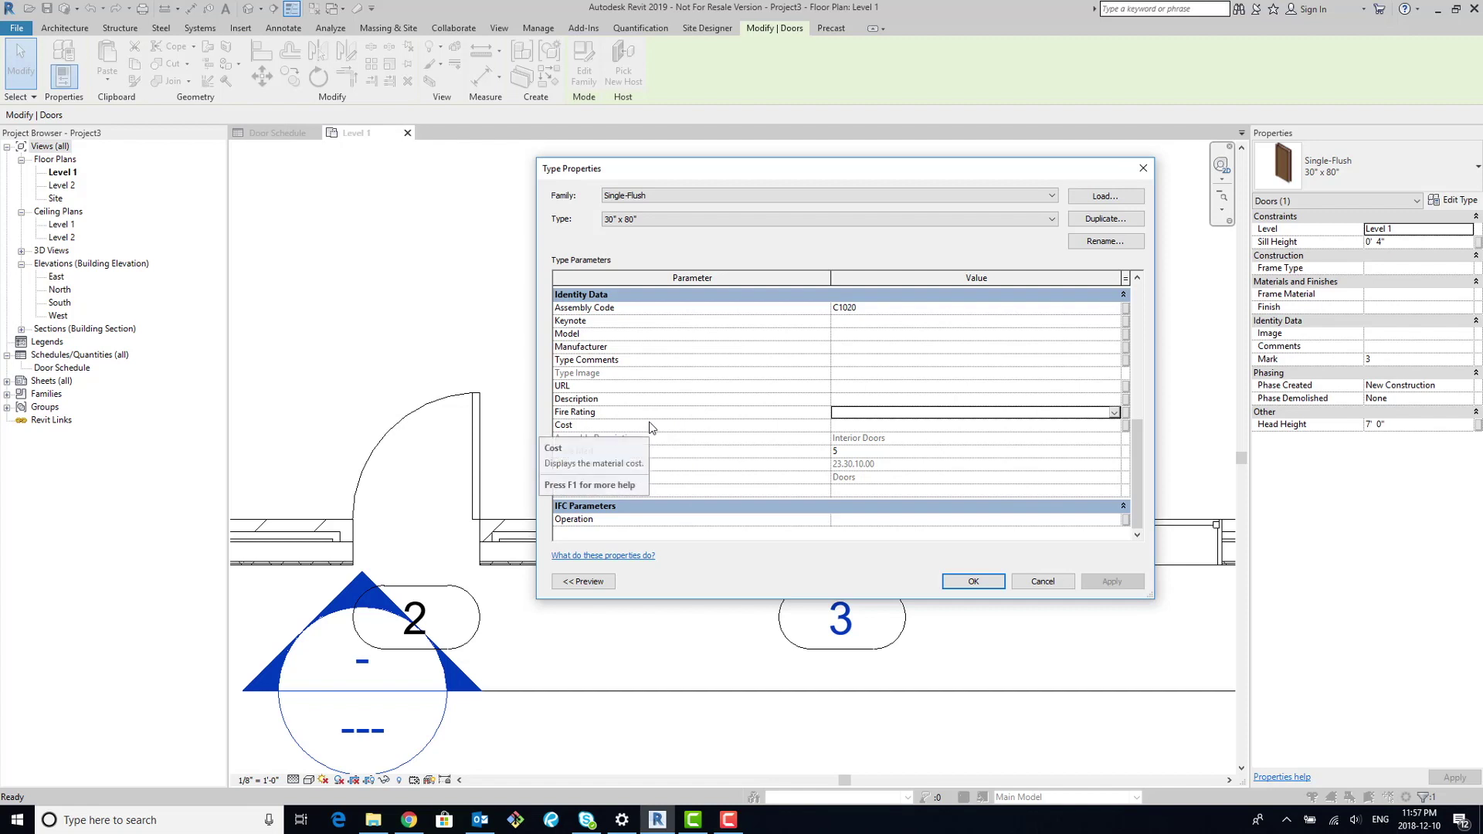
click(1042, 581)
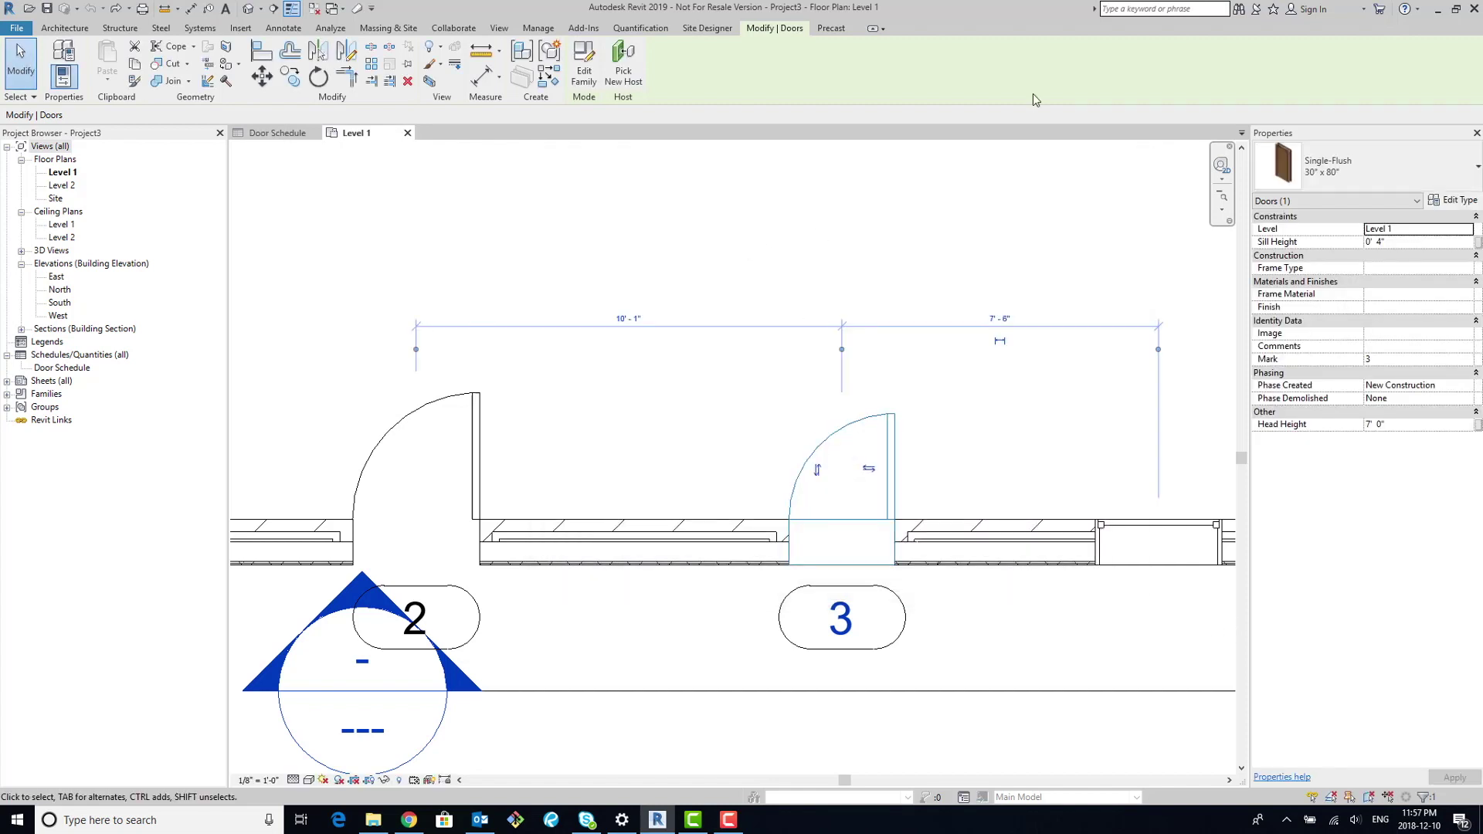
click(586, 76)
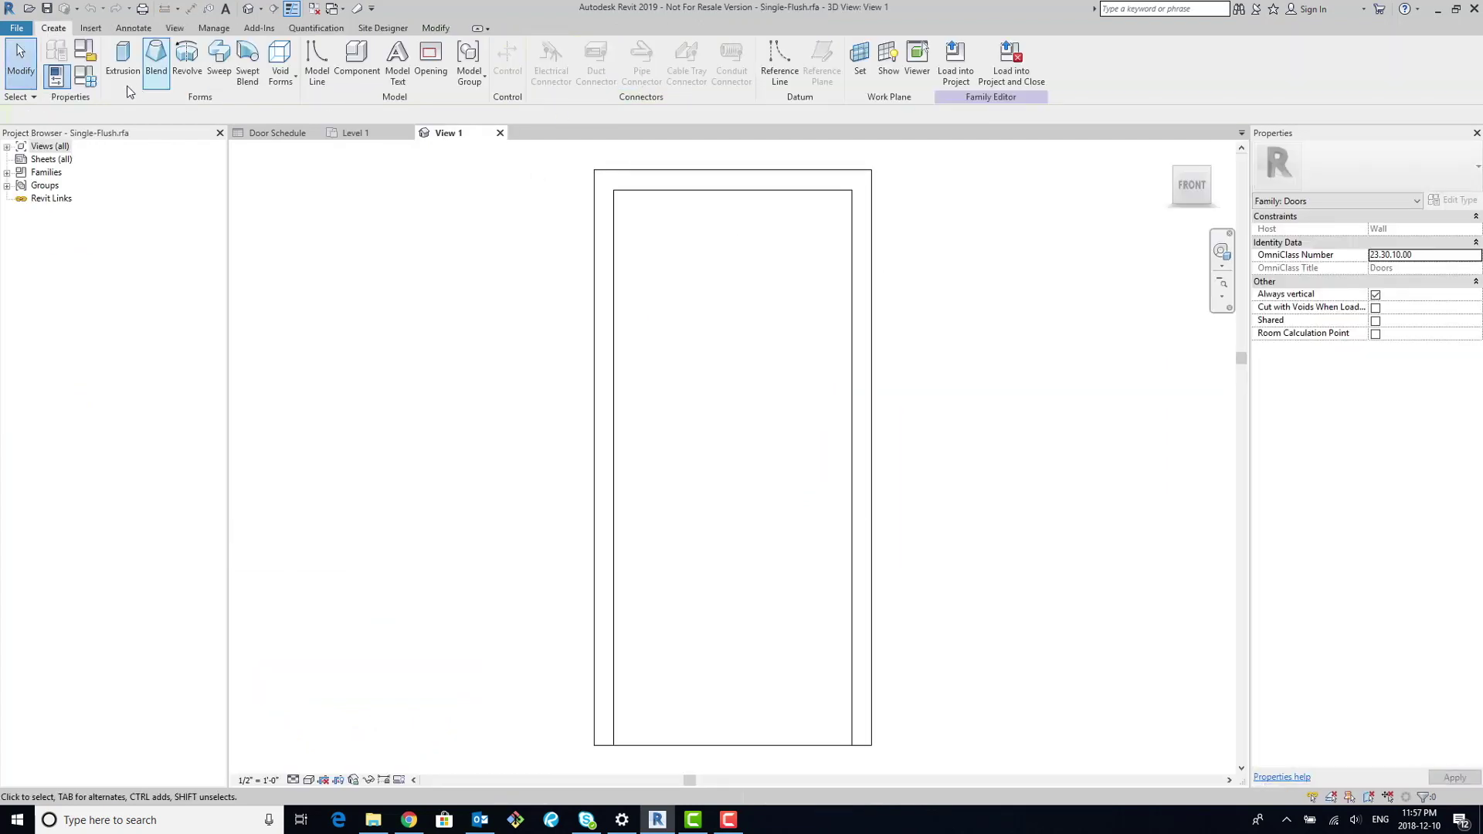
Inspect the Single-Flush family's Fire Rating parameter in Family Types, confirming it is built-in, and close unchanged.
click(84, 77)
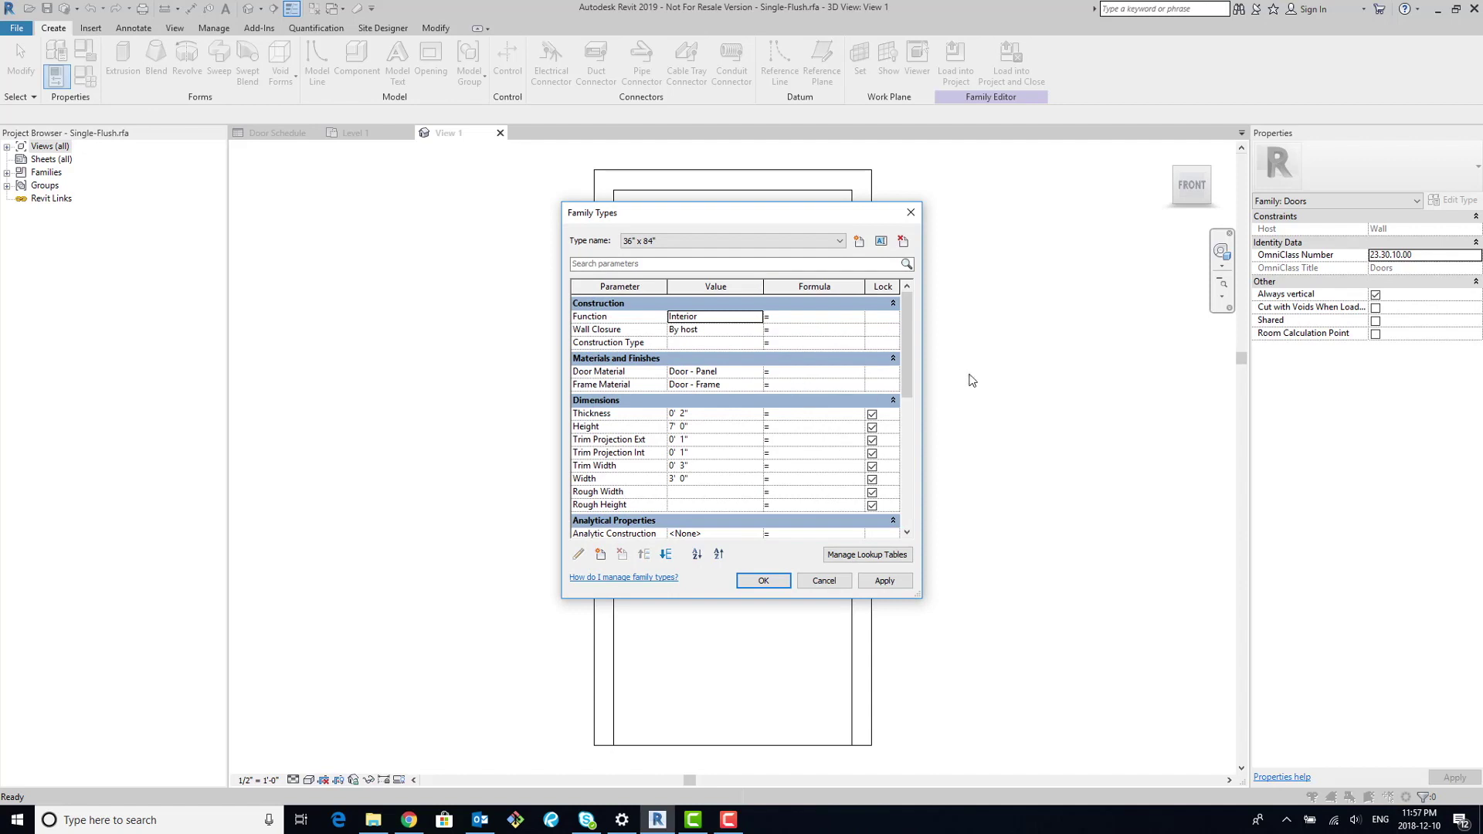
drag(910, 338, 925, 467)
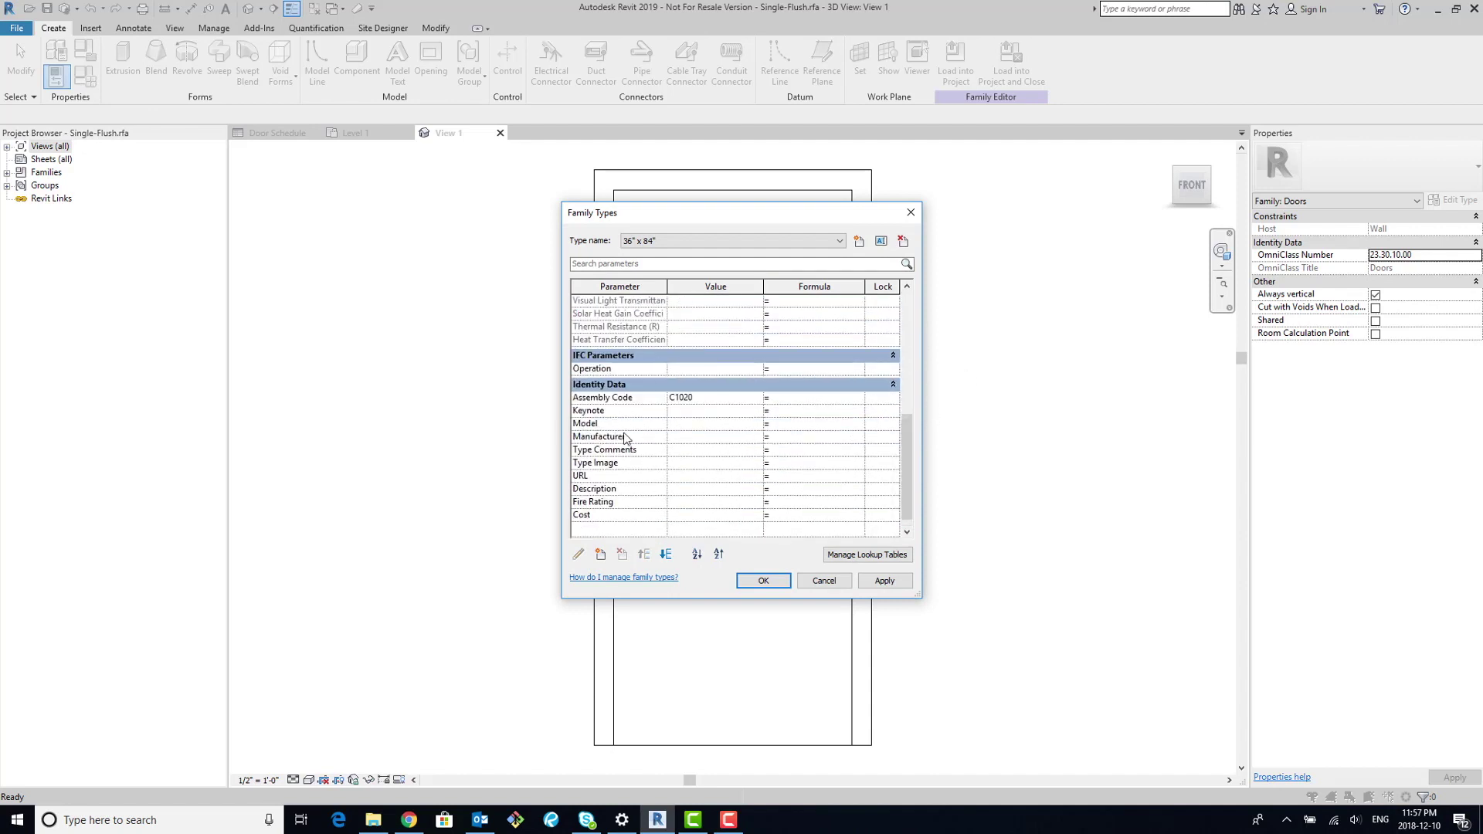
click(647, 508)
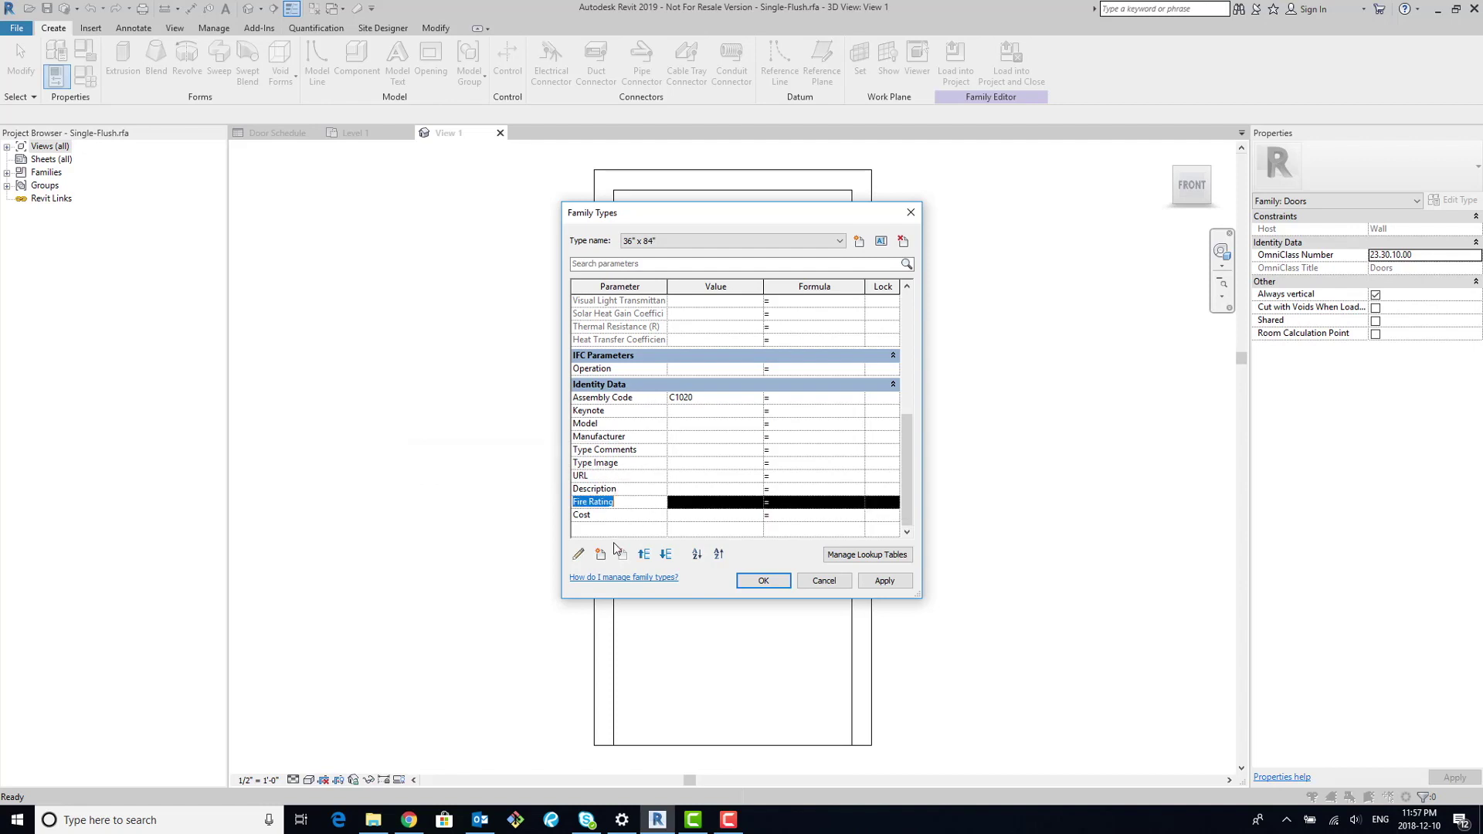
click(577, 556)
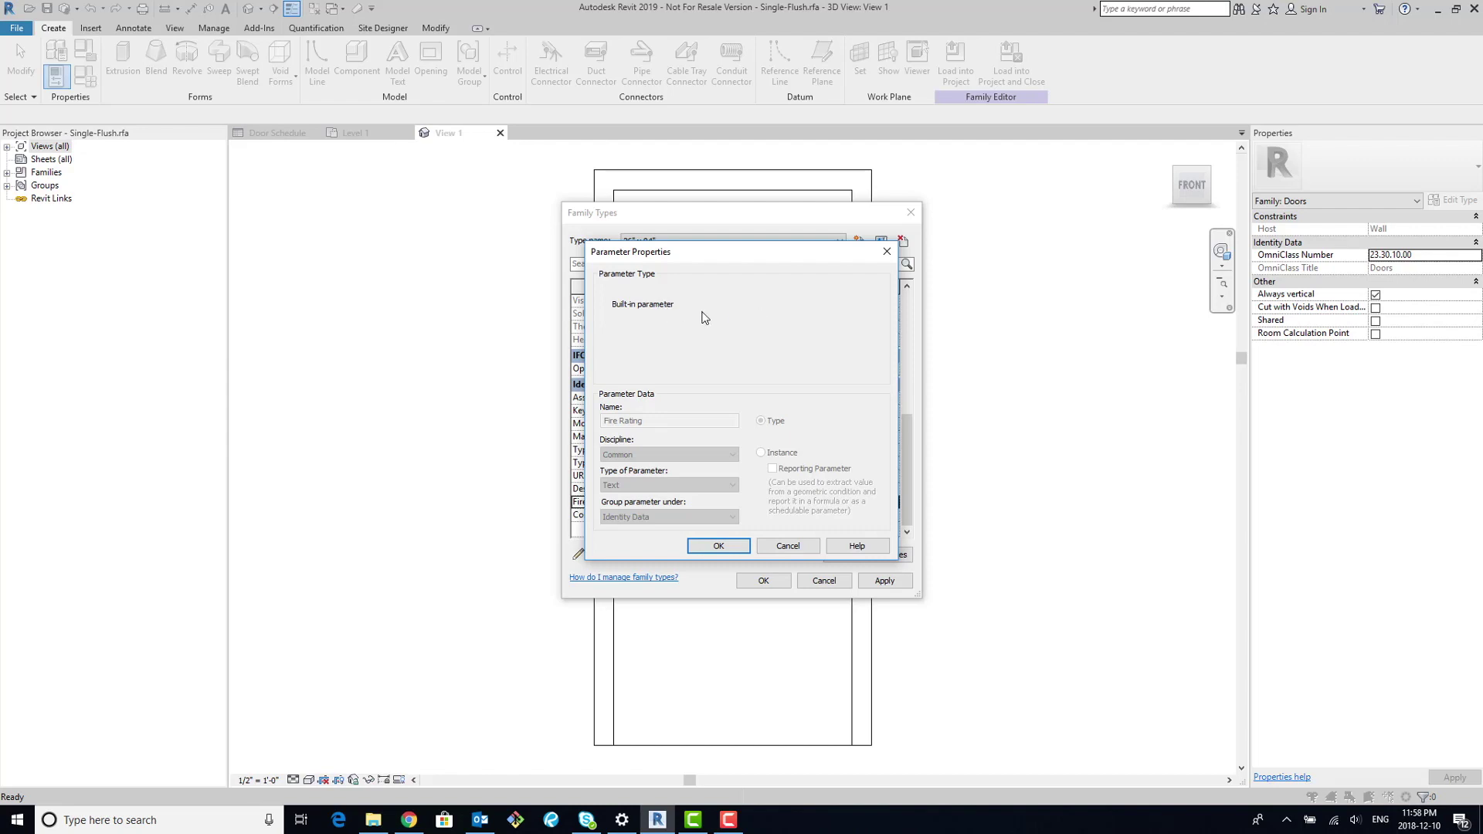
click(785, 546)
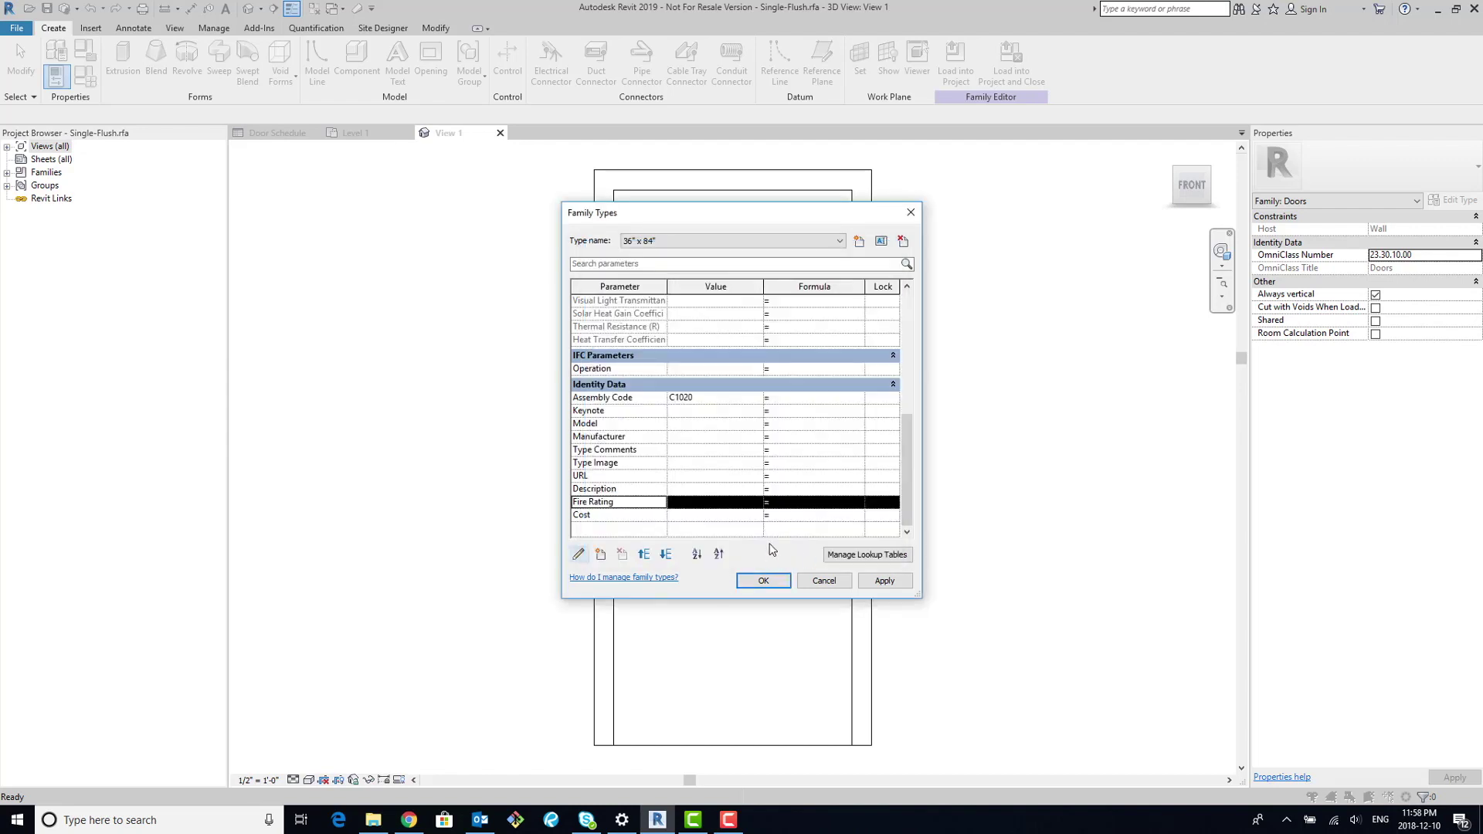
drag(801, 226, 918, 234)
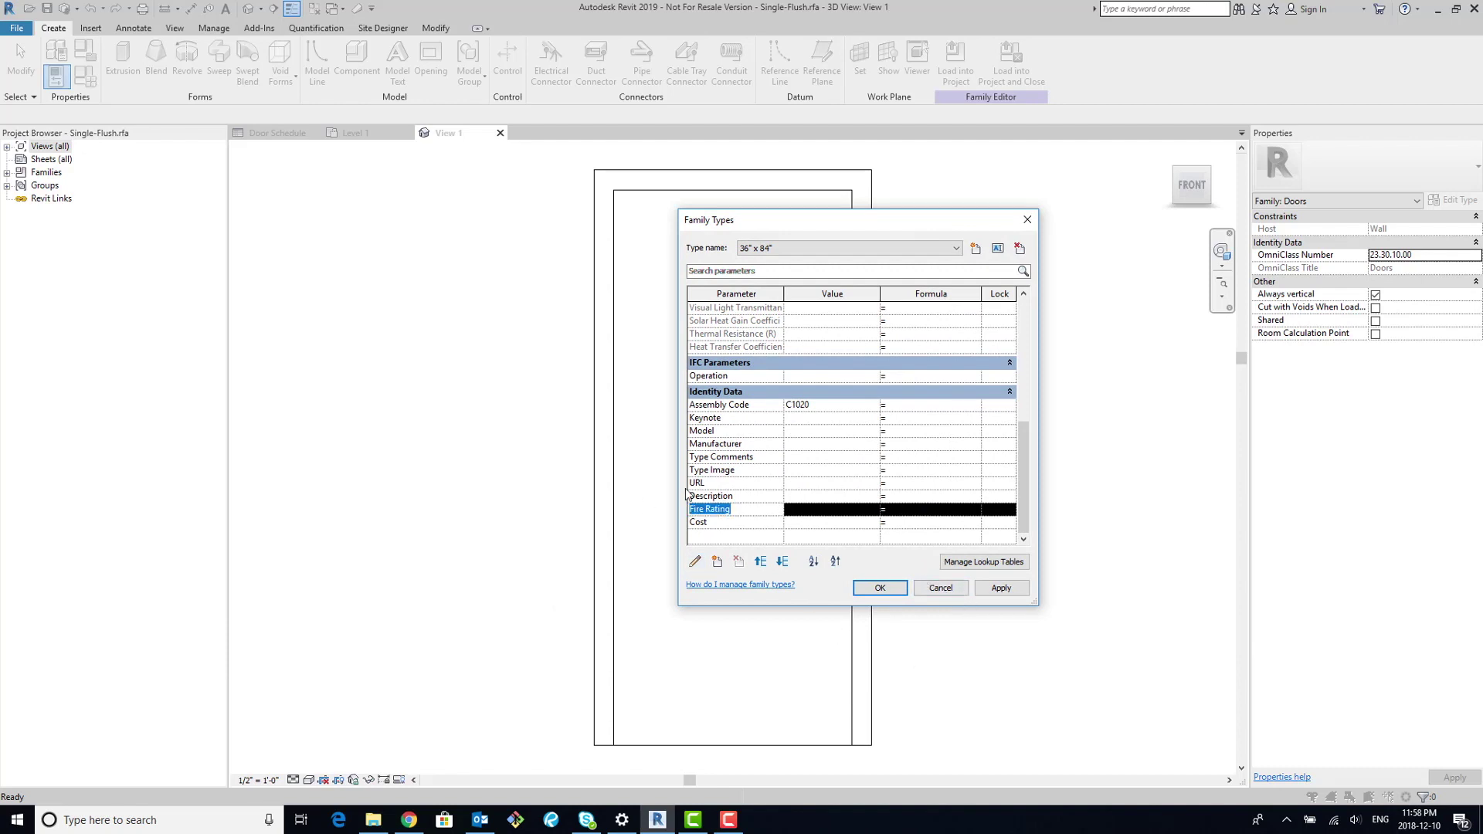
click(941, 590)
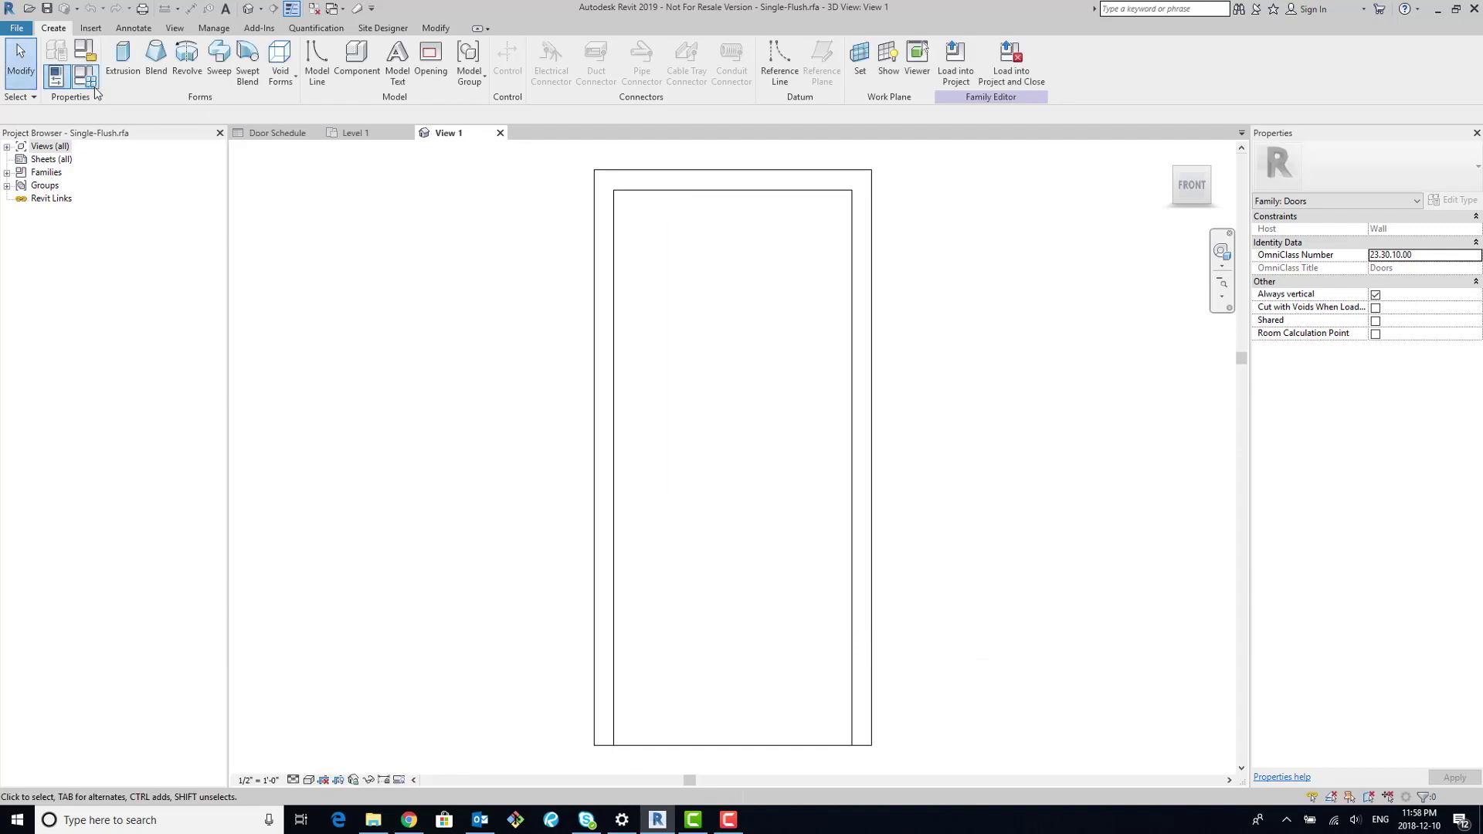
click(88, 51)
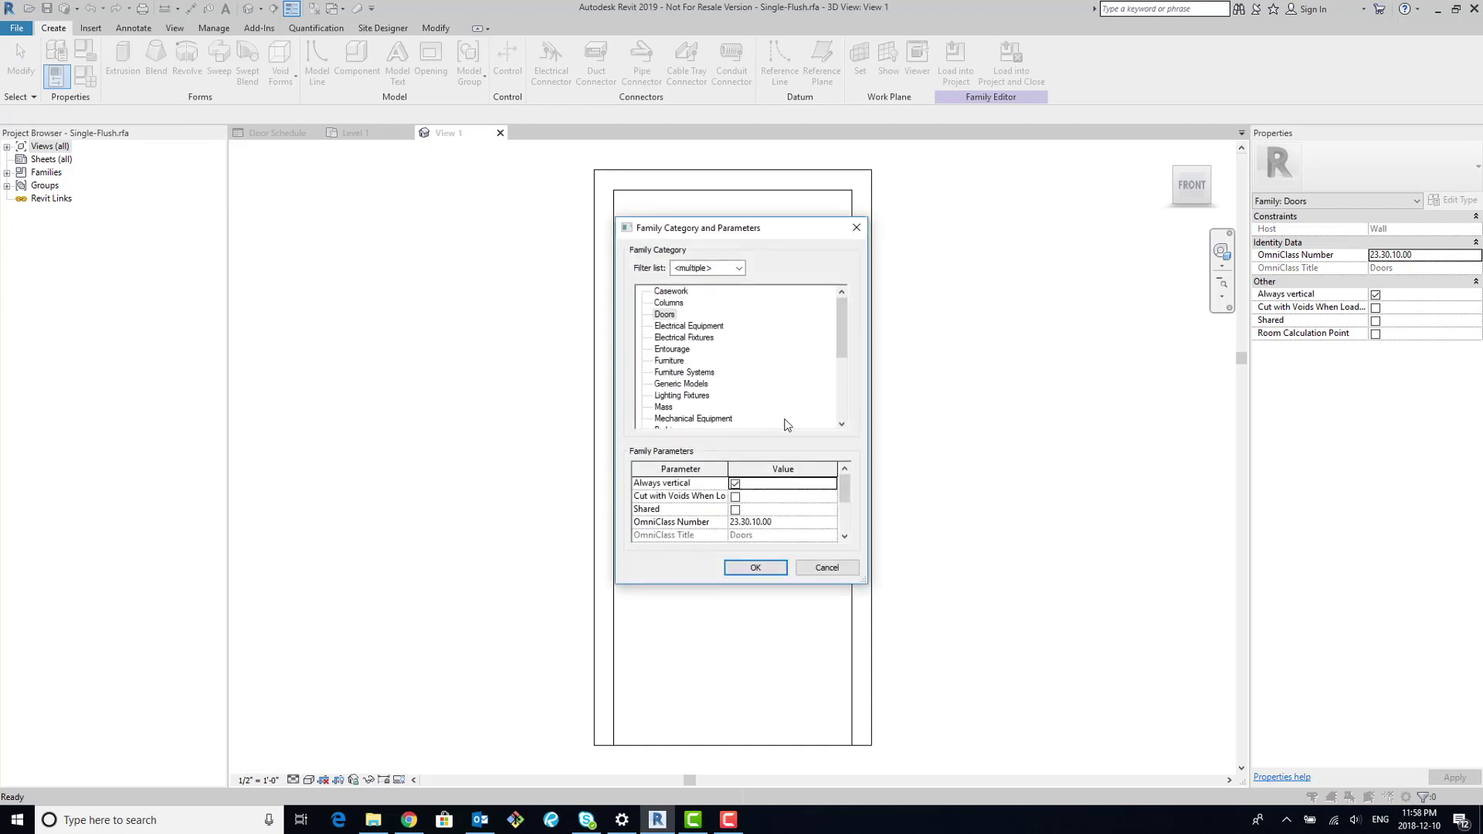
Change the door family's category to Generic Models and begin adding a new family parameter.
drag(843, 347, 843, 368)
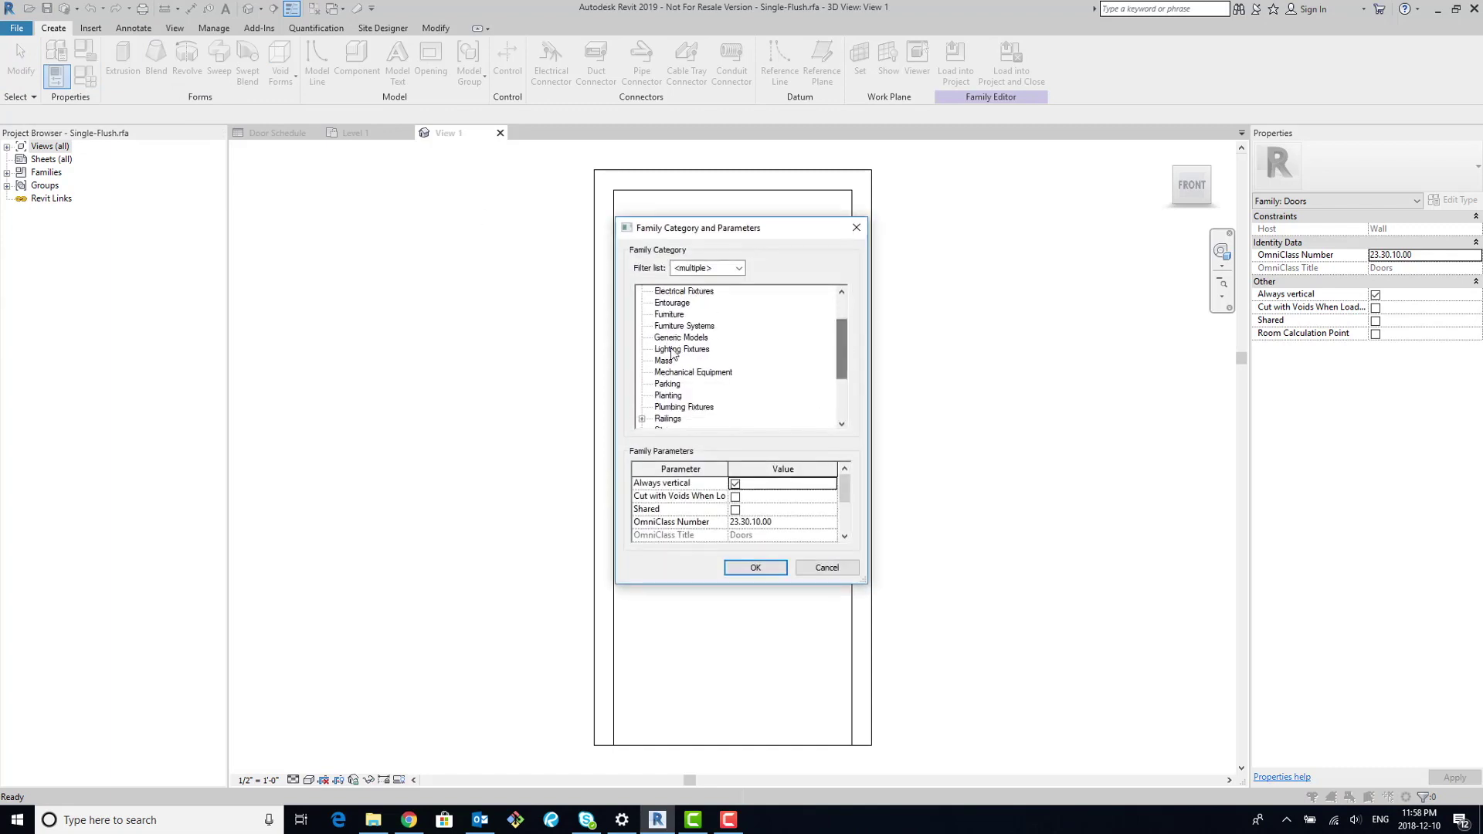
click(680, 337)
click(755, 567)
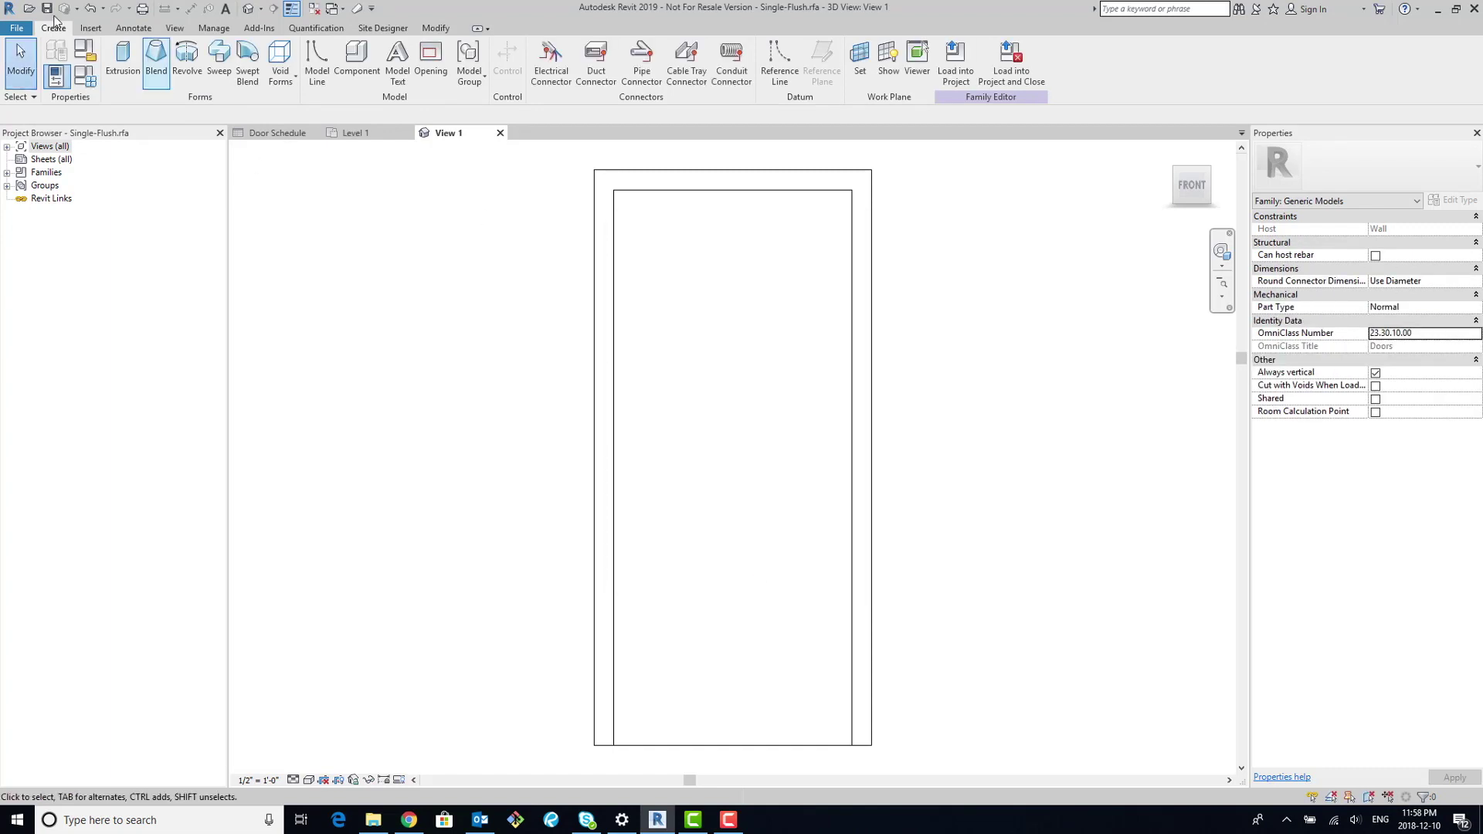
click(90, 80)
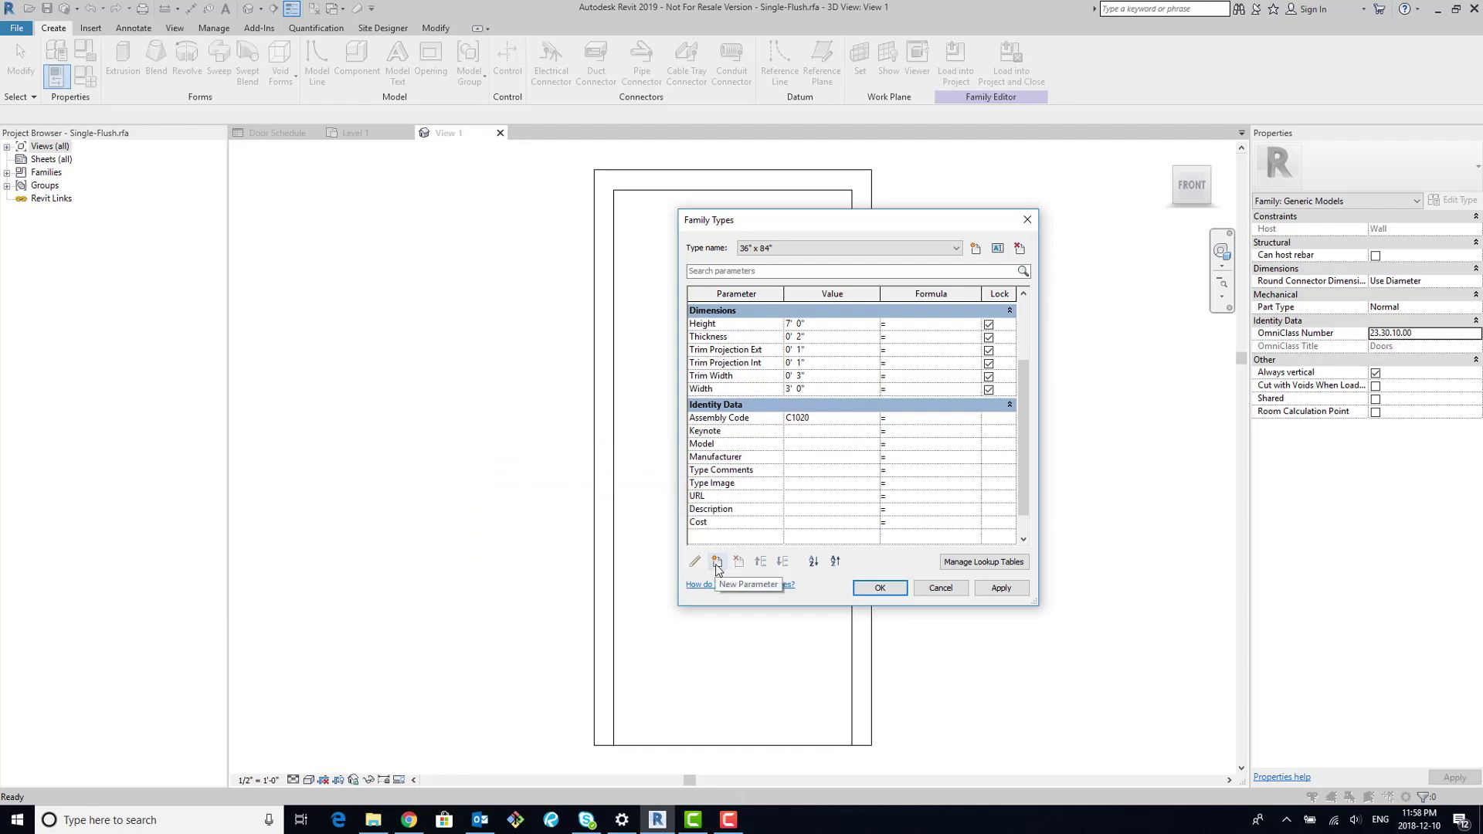
click(718, 563)
Create a Fire Rating instance parameter of type Text, grouped under Identity Data, and close Family Types.
right_click(850, 426)
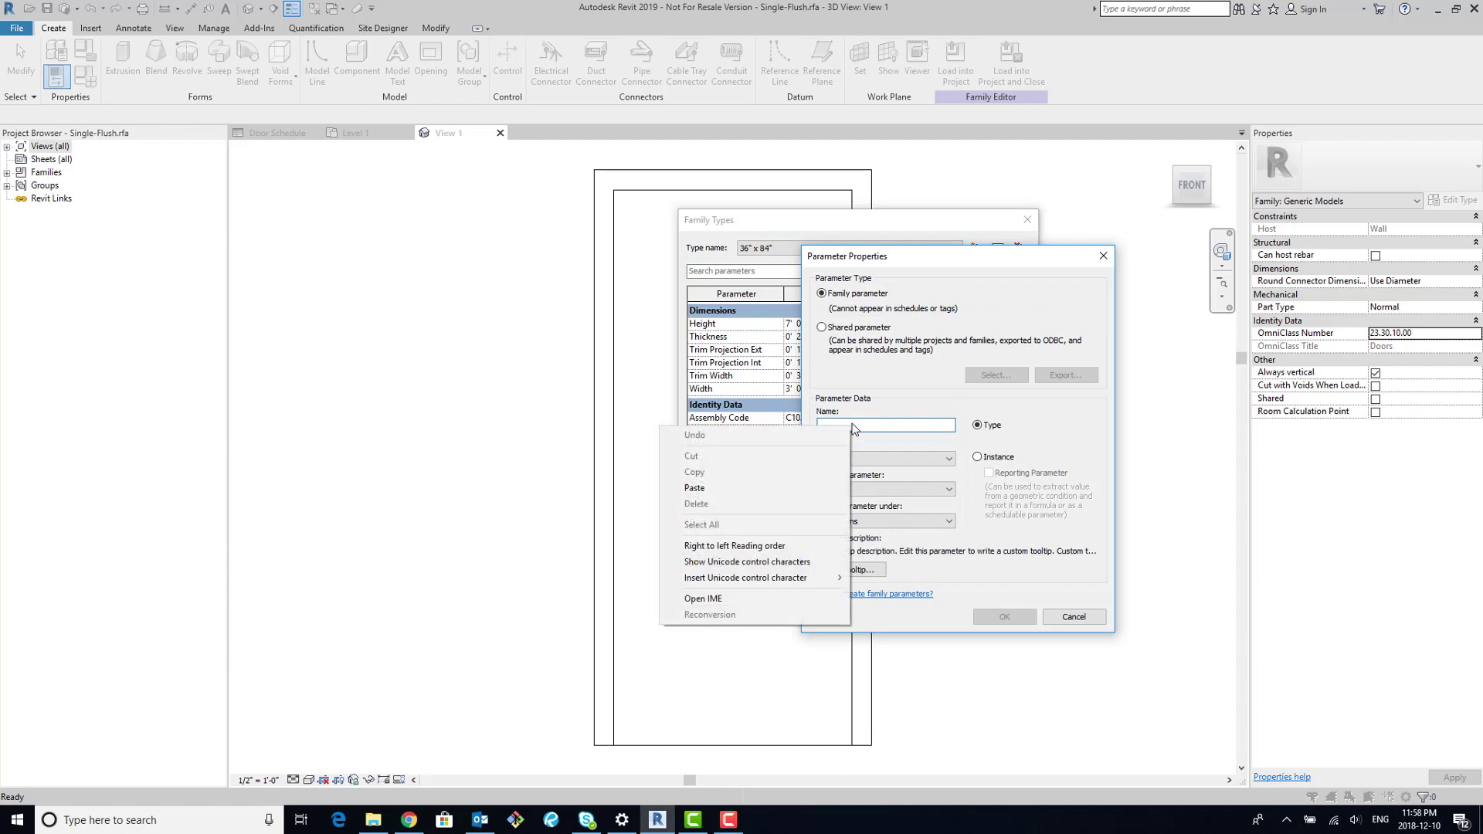
click(740, 489)
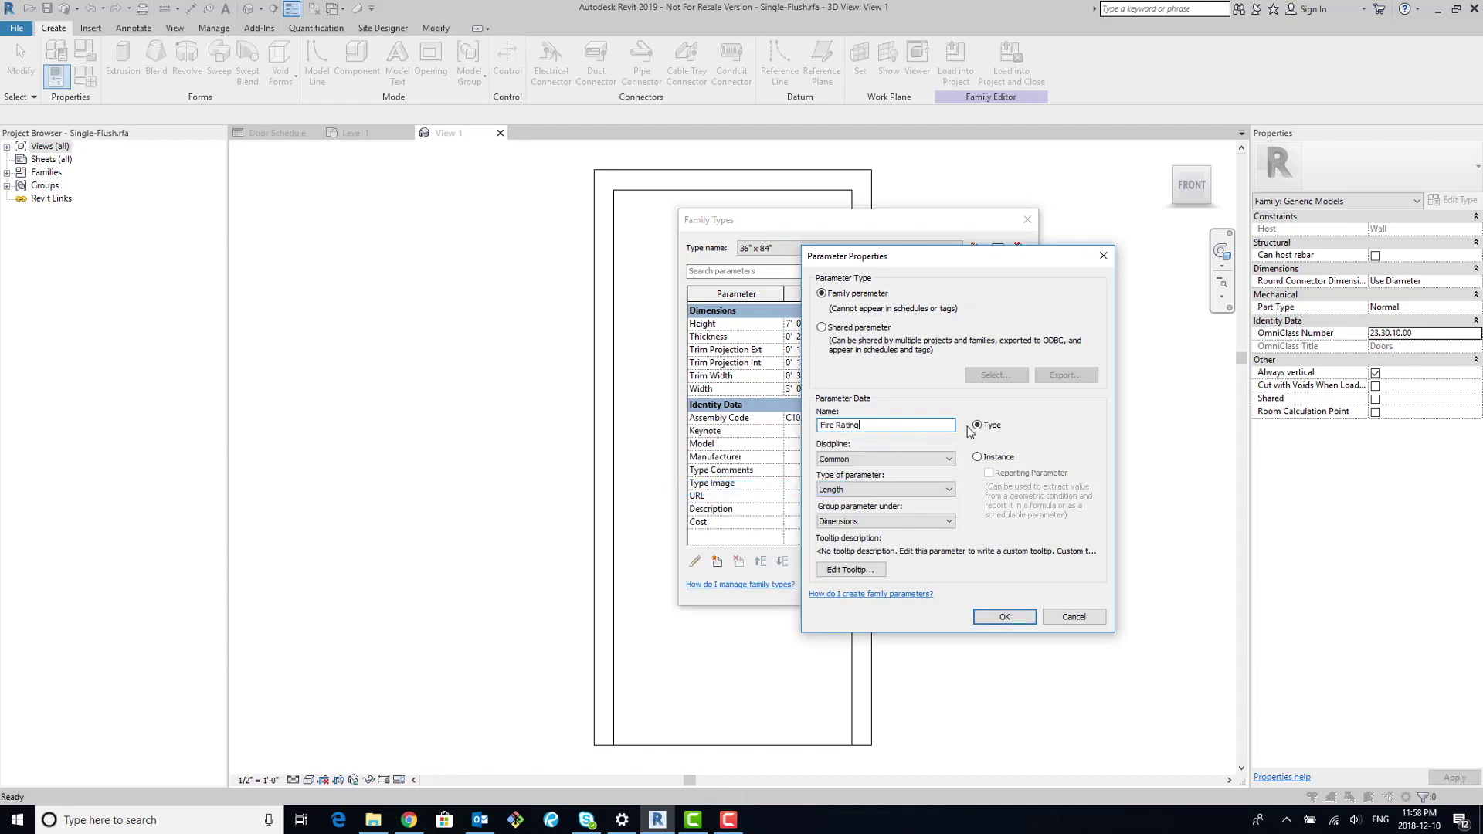
click(978, 457)
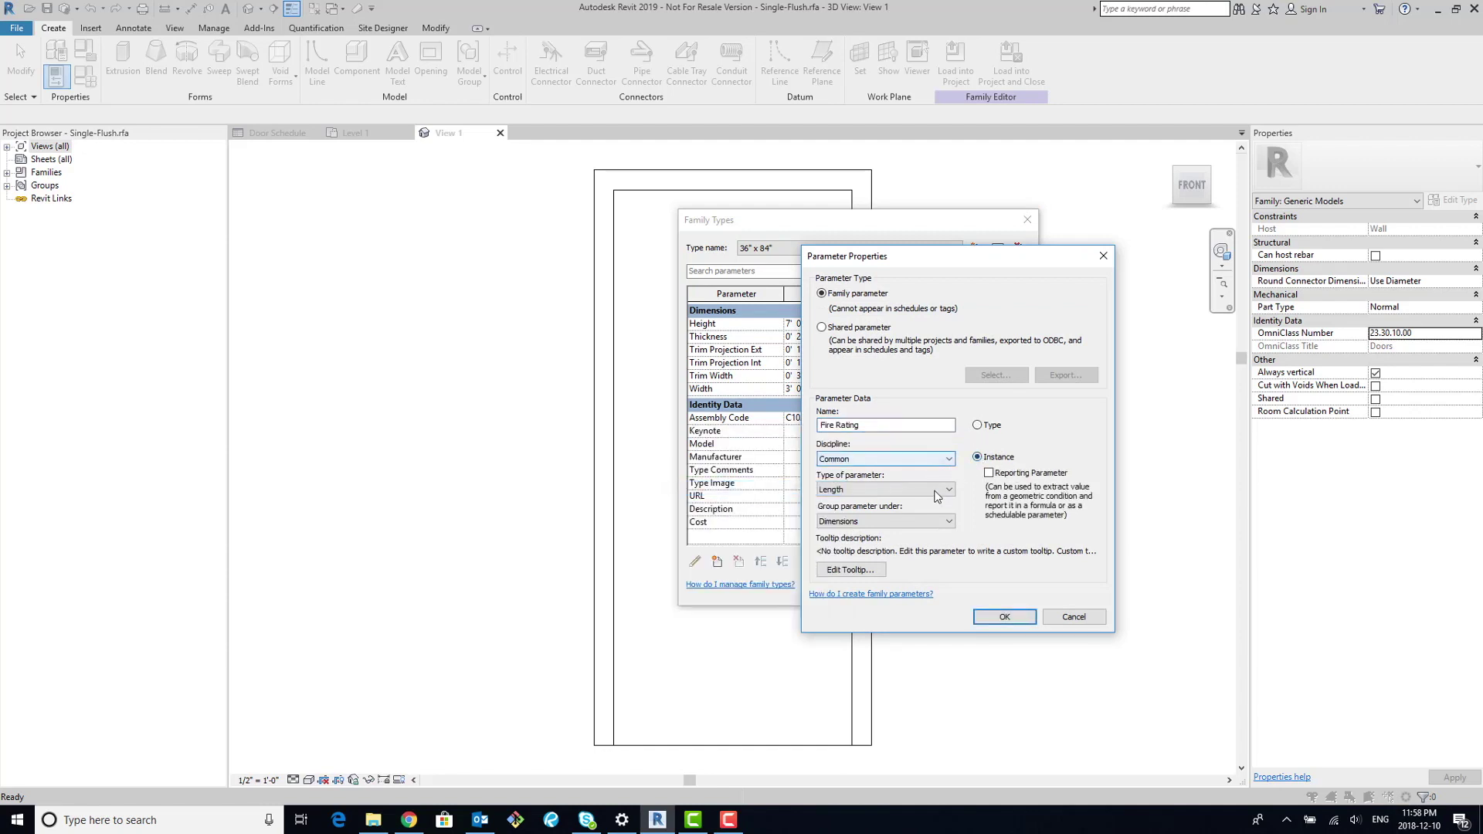
click(920, 490)
click(845, 503)
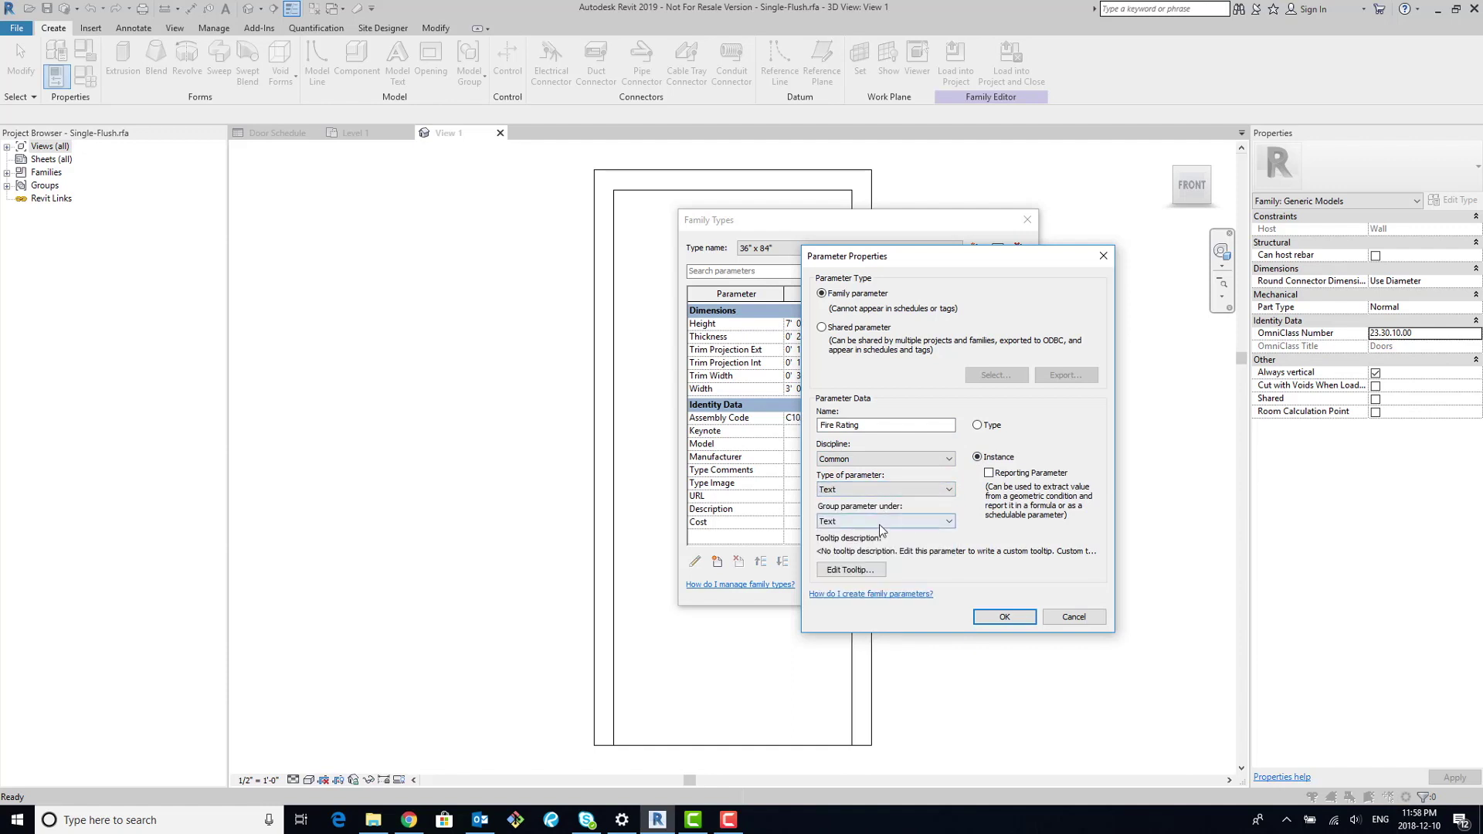
click(882, 522)
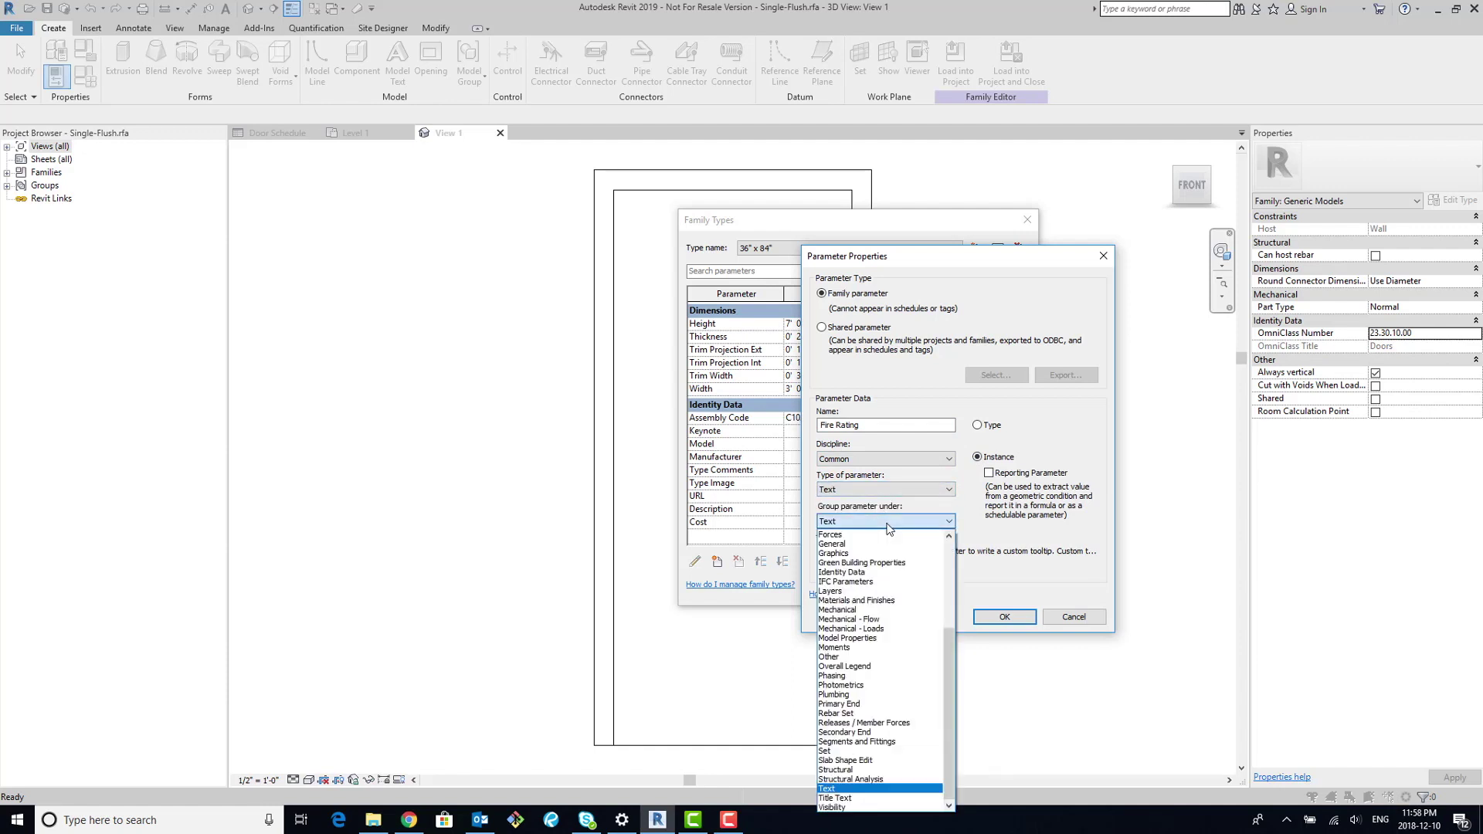
click(854, 571)
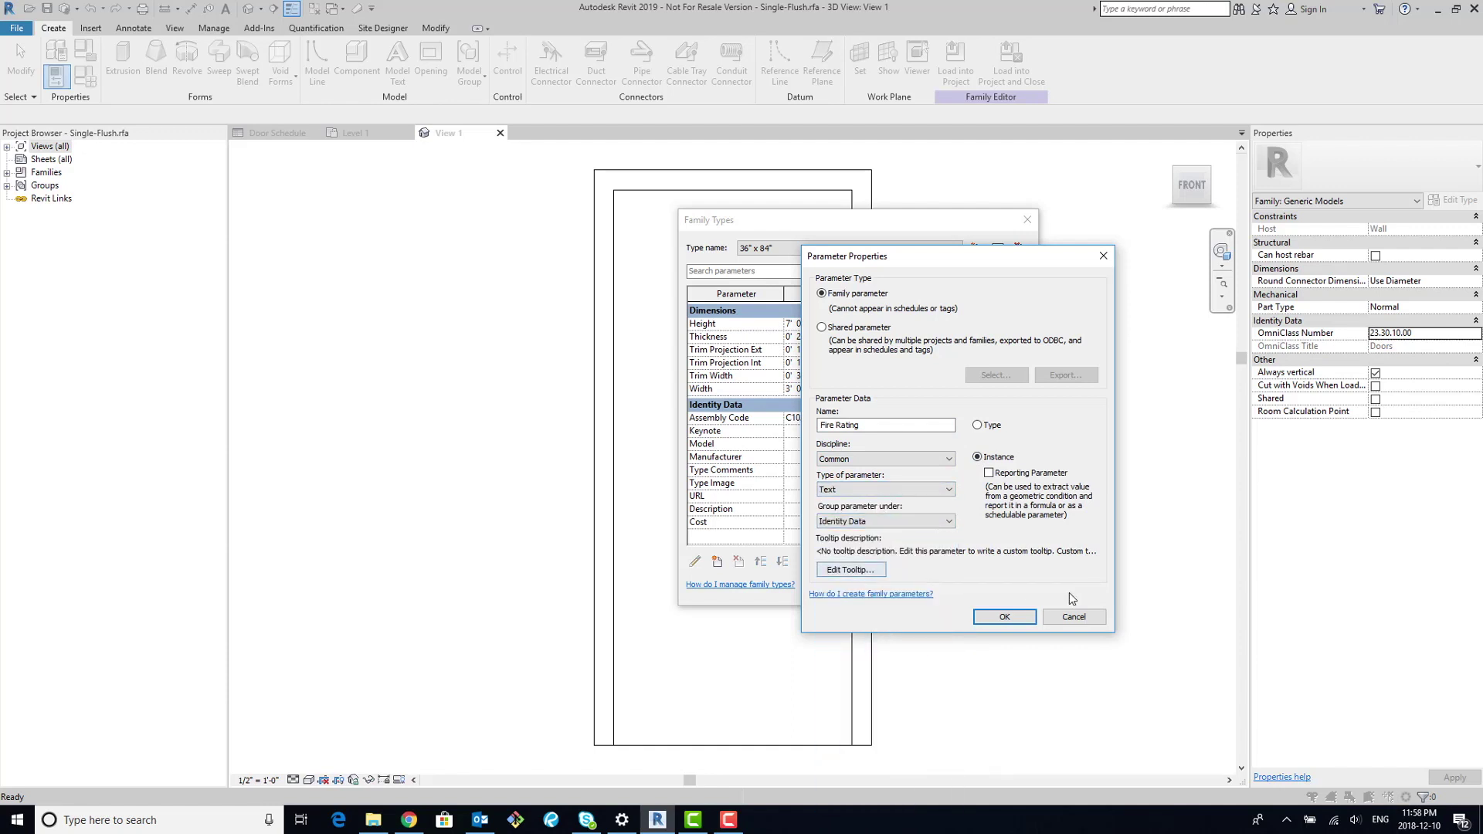
click(1005, 618)
click(880, 588)
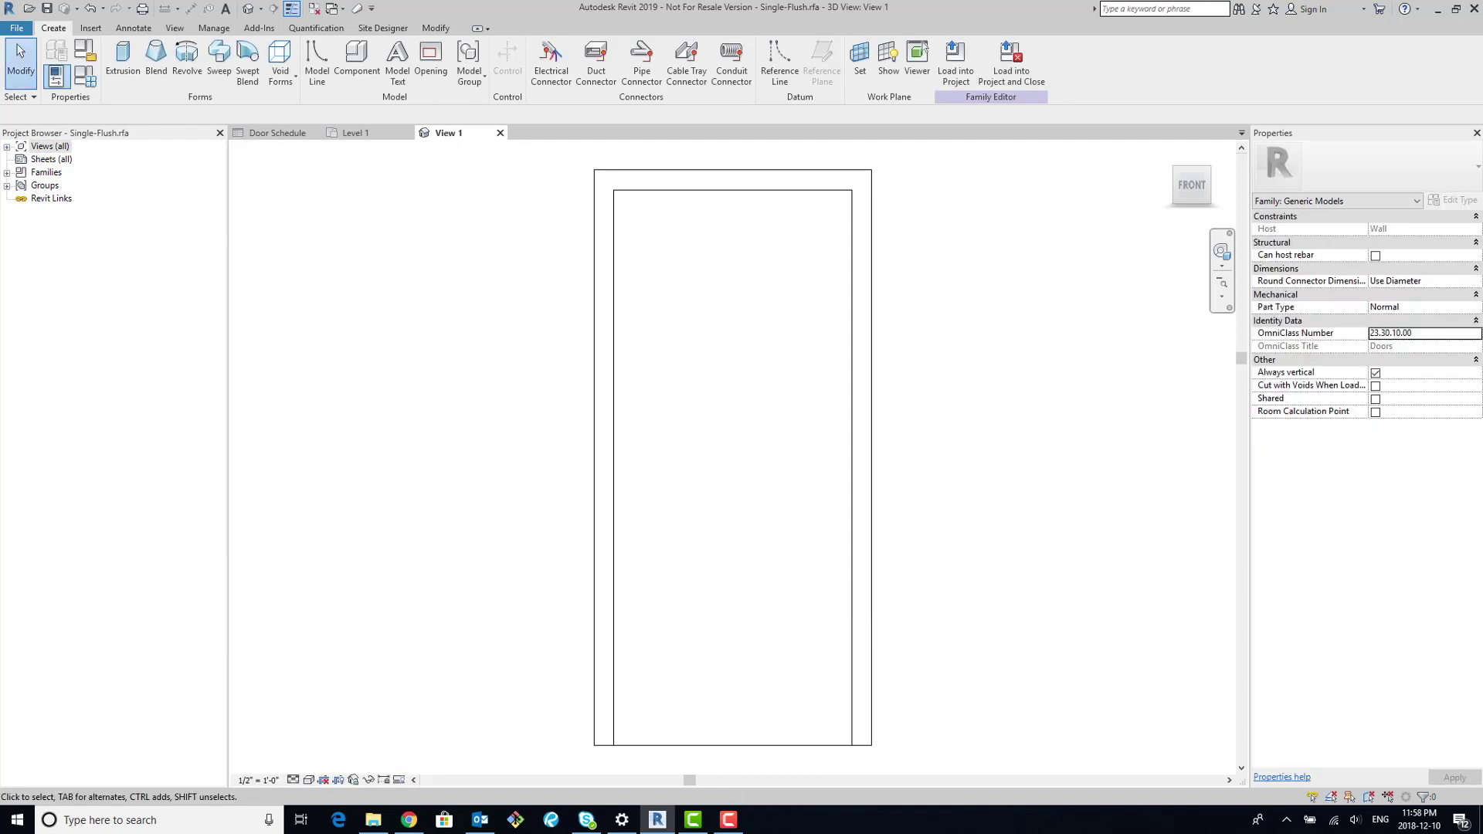
click(87, 56)
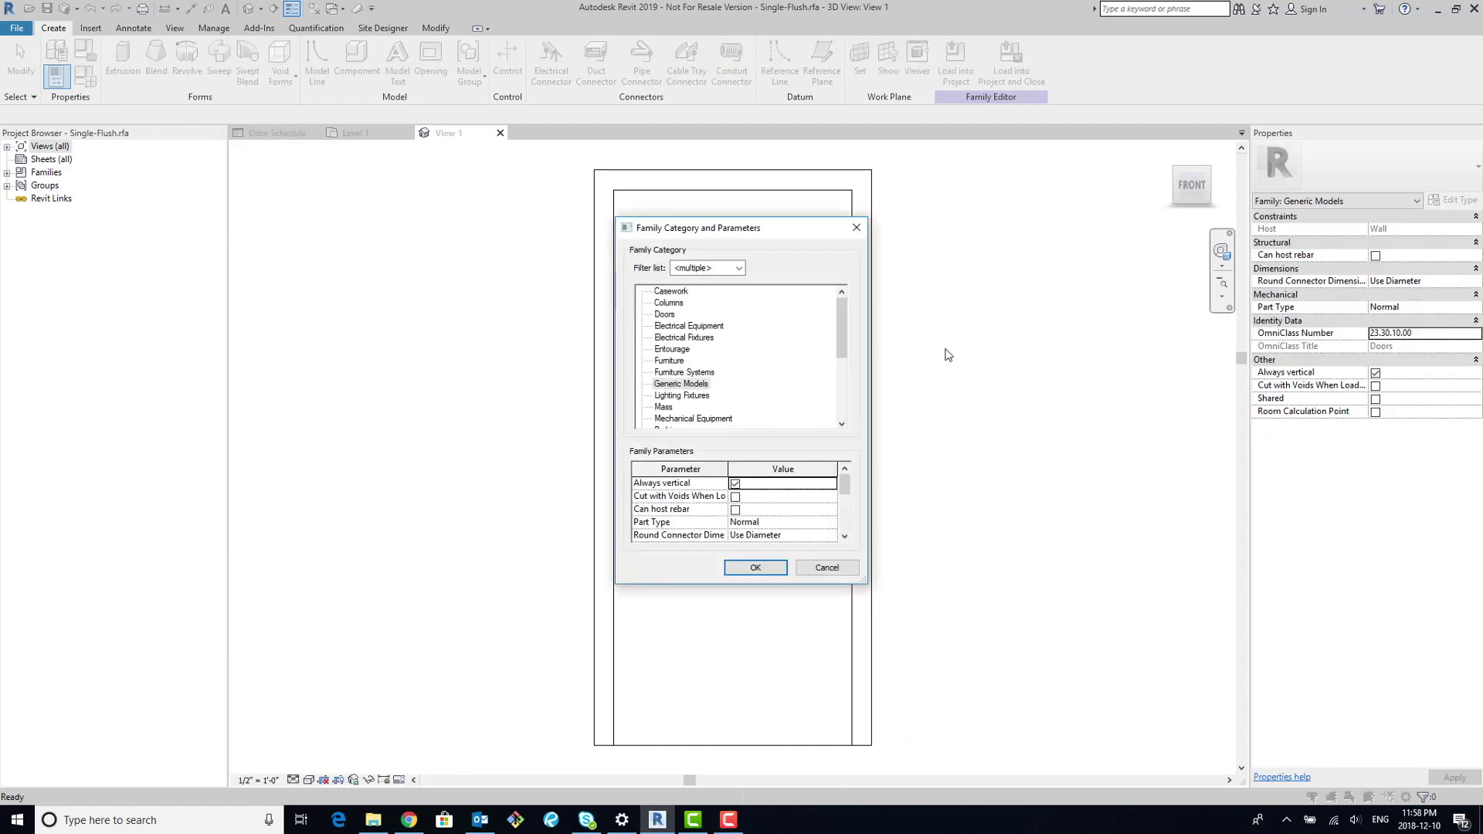
Set the family category back to Doors.
scroll(745, 325, down, 5)
scroll(672, 337, up, 4)
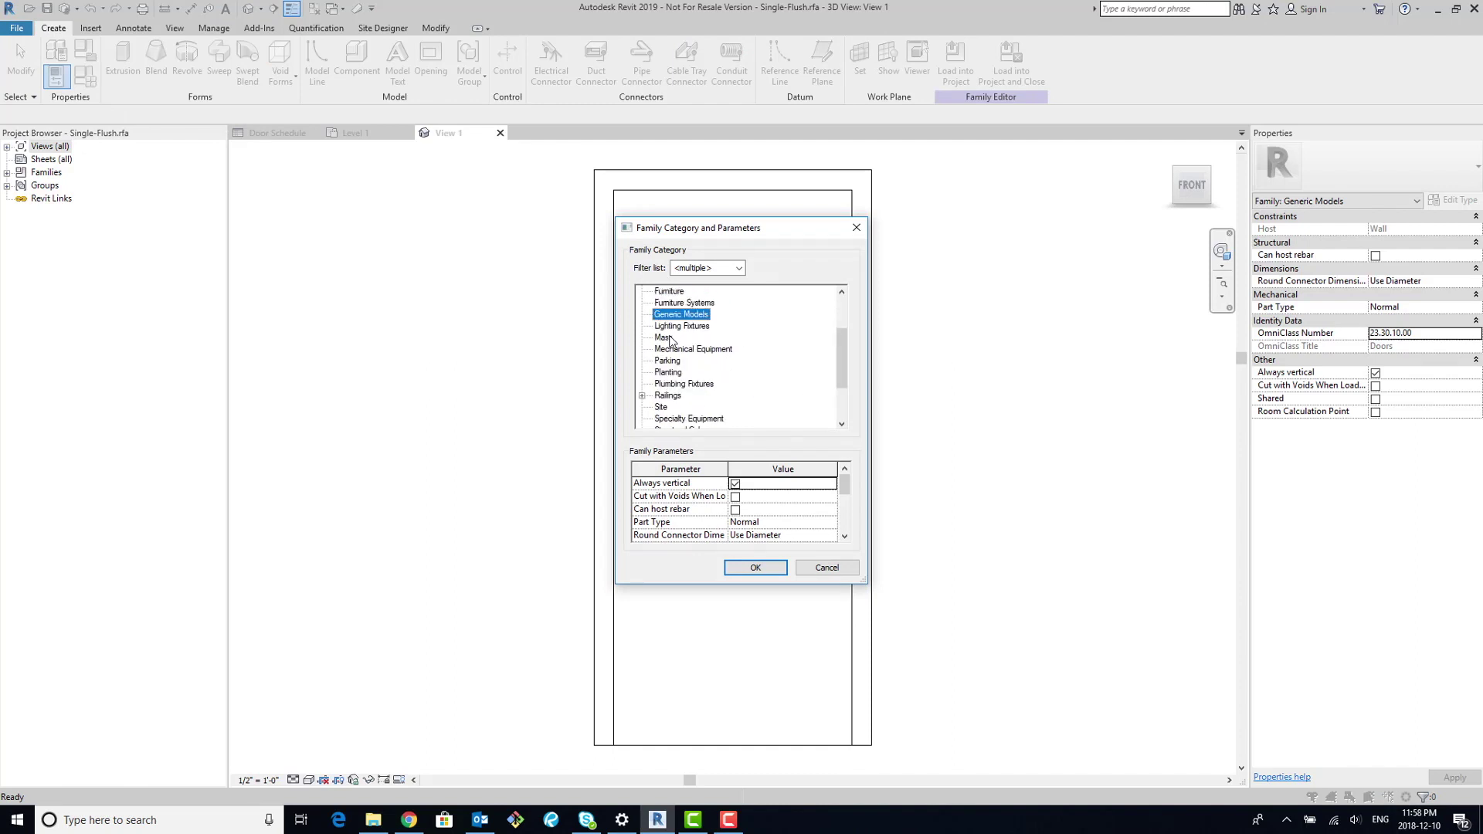
click(666, 292)
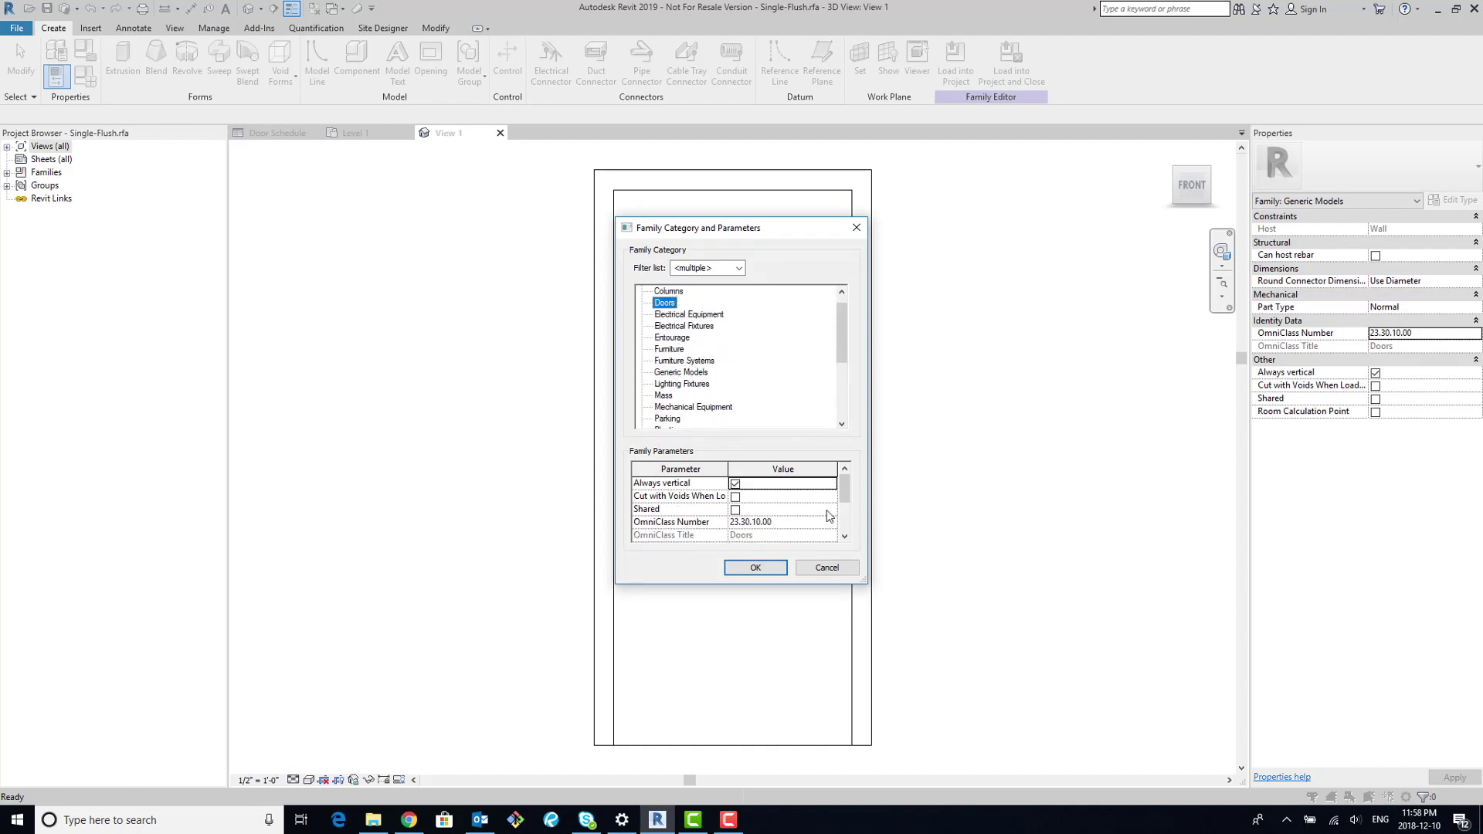
click(763, 575)
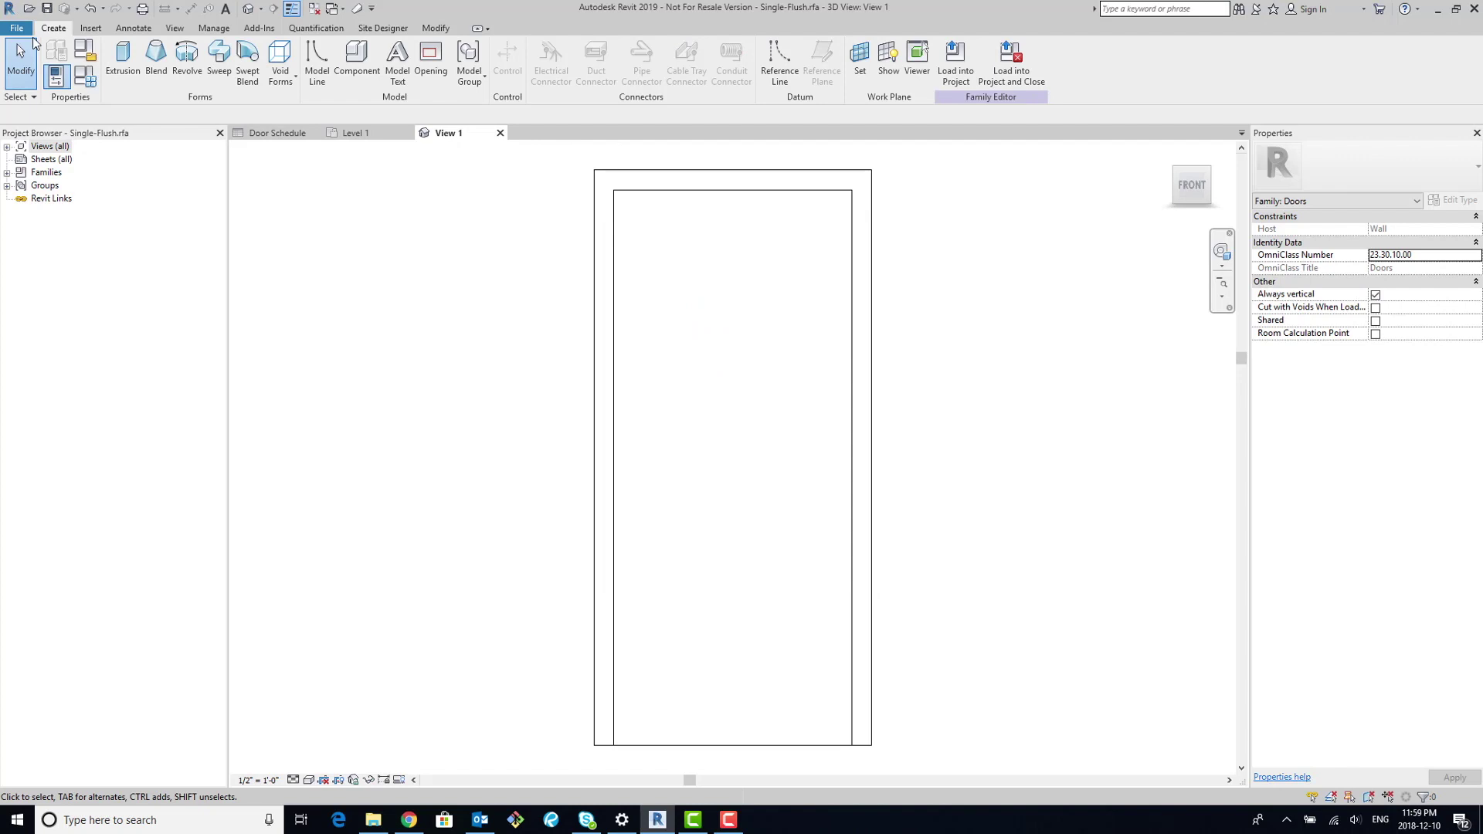
Review the Fire Rating (default) parameter in Family Types, then apply and close.
click(85, 77)
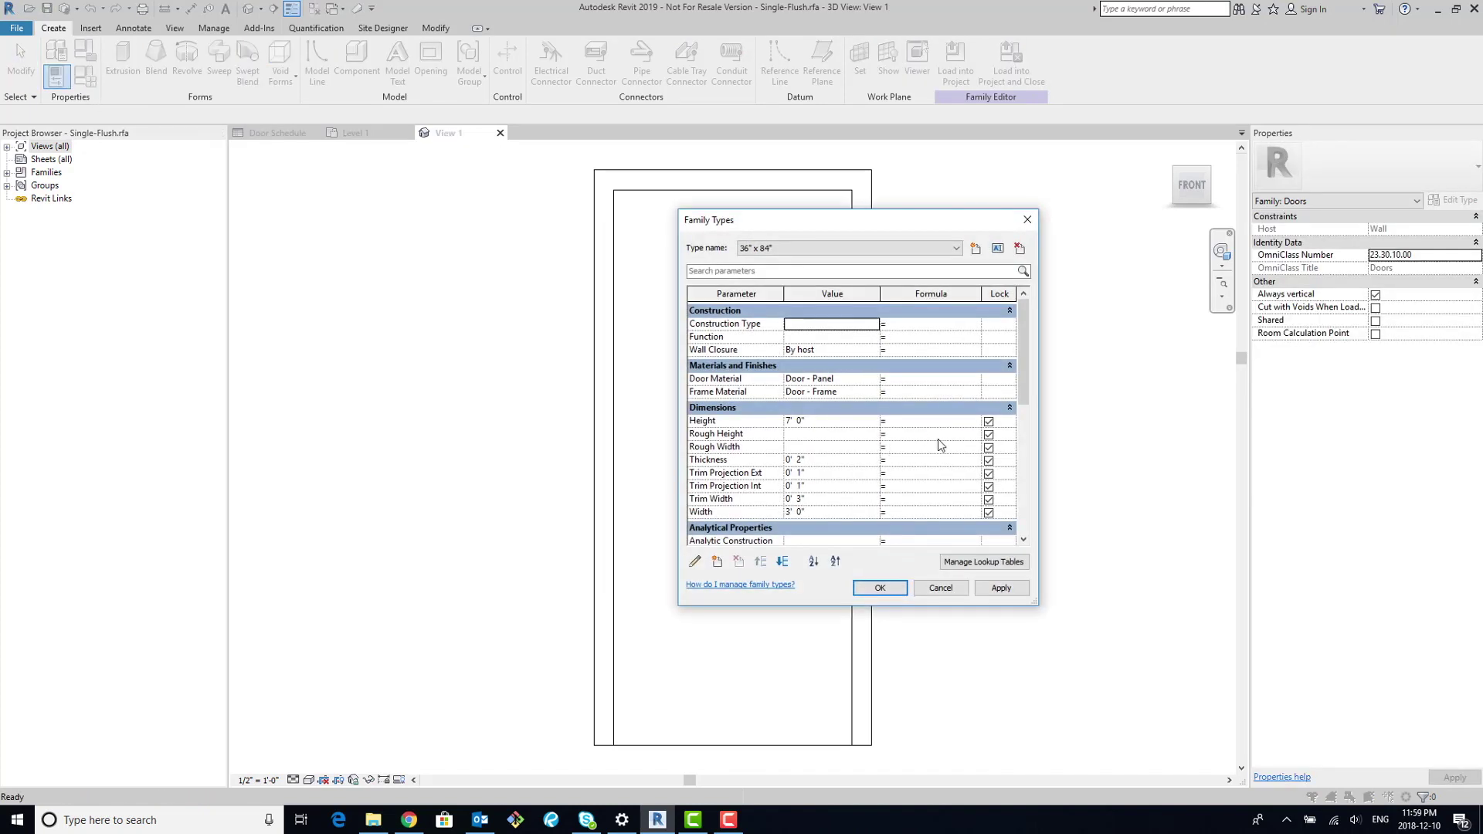
drag(1030, 372, 1032, 494)
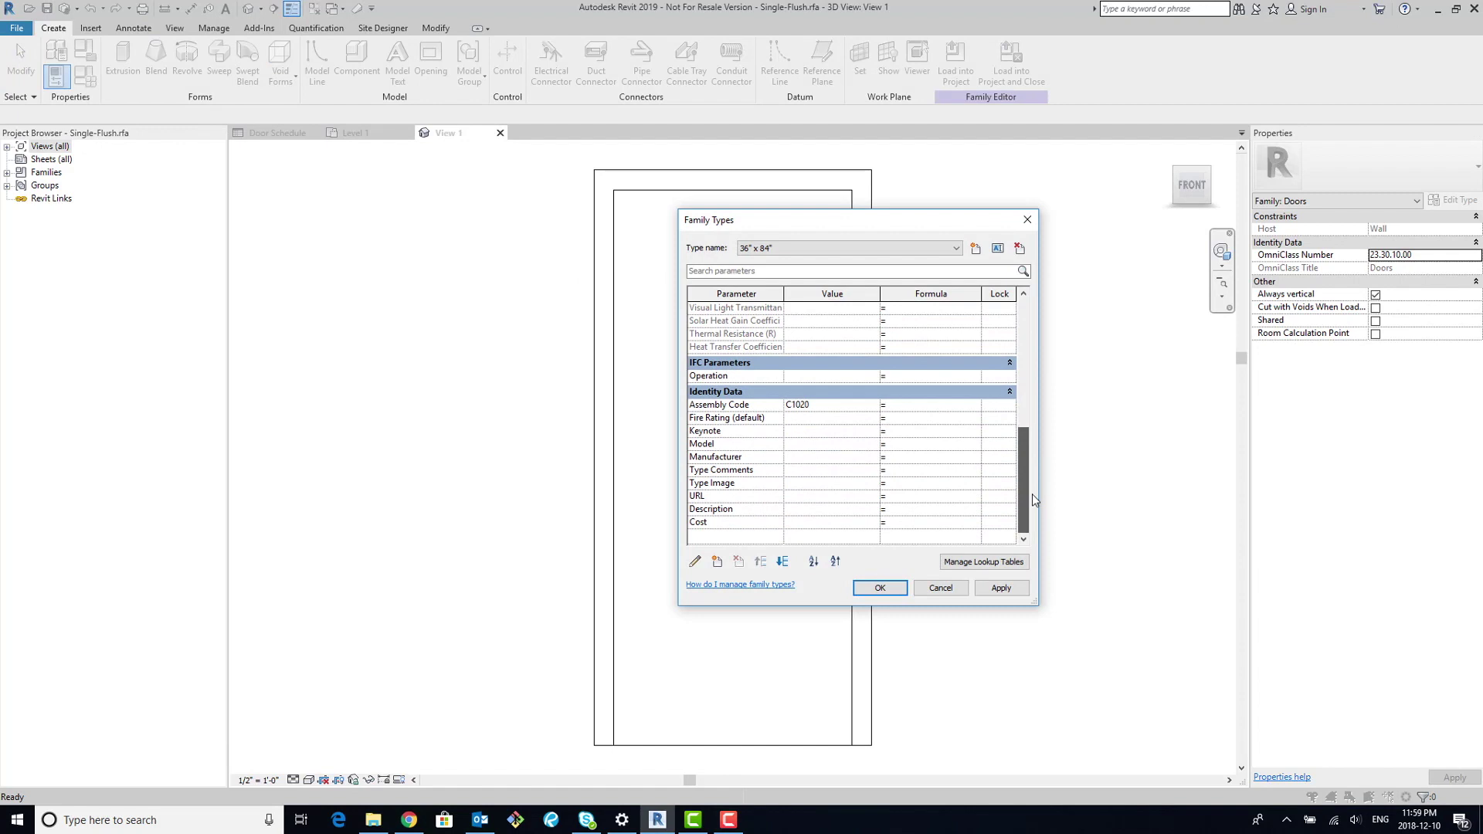
click(757, 418)
drag(734, 419, 777, 421)
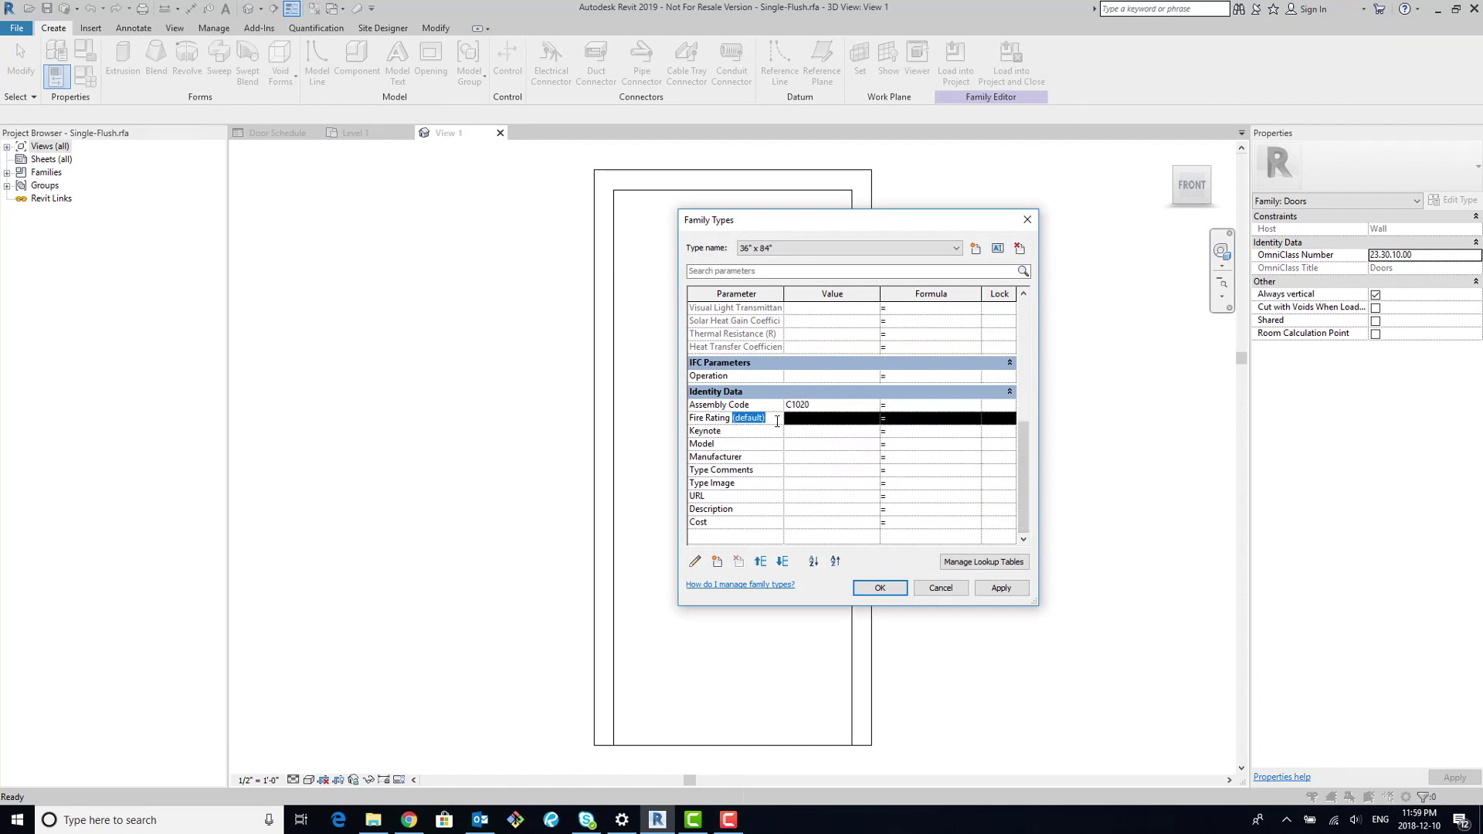
click(816, 429)
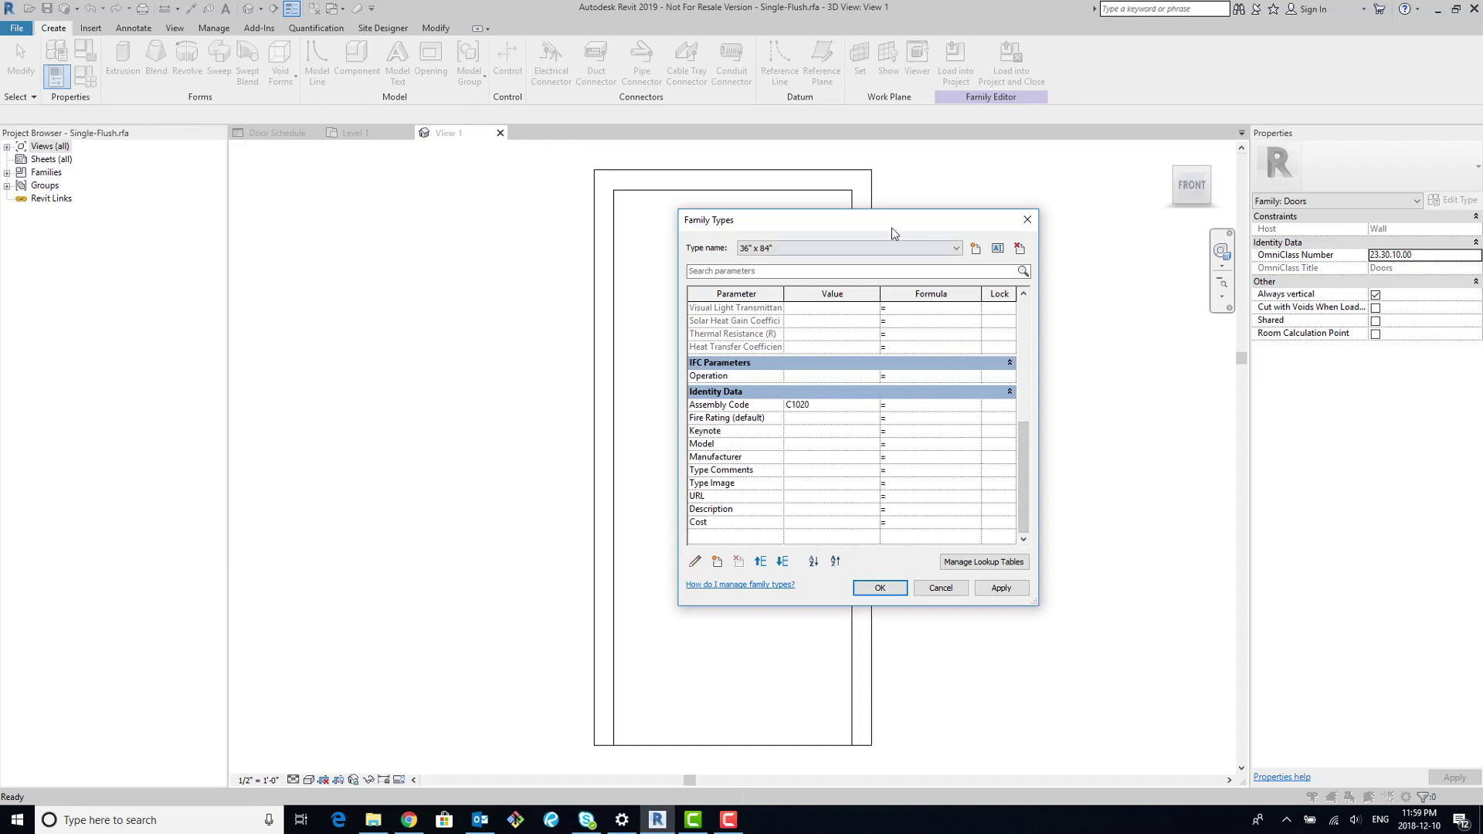
drag(907, 221, 946, 221)
click(1040, 587)
click(920, 587)
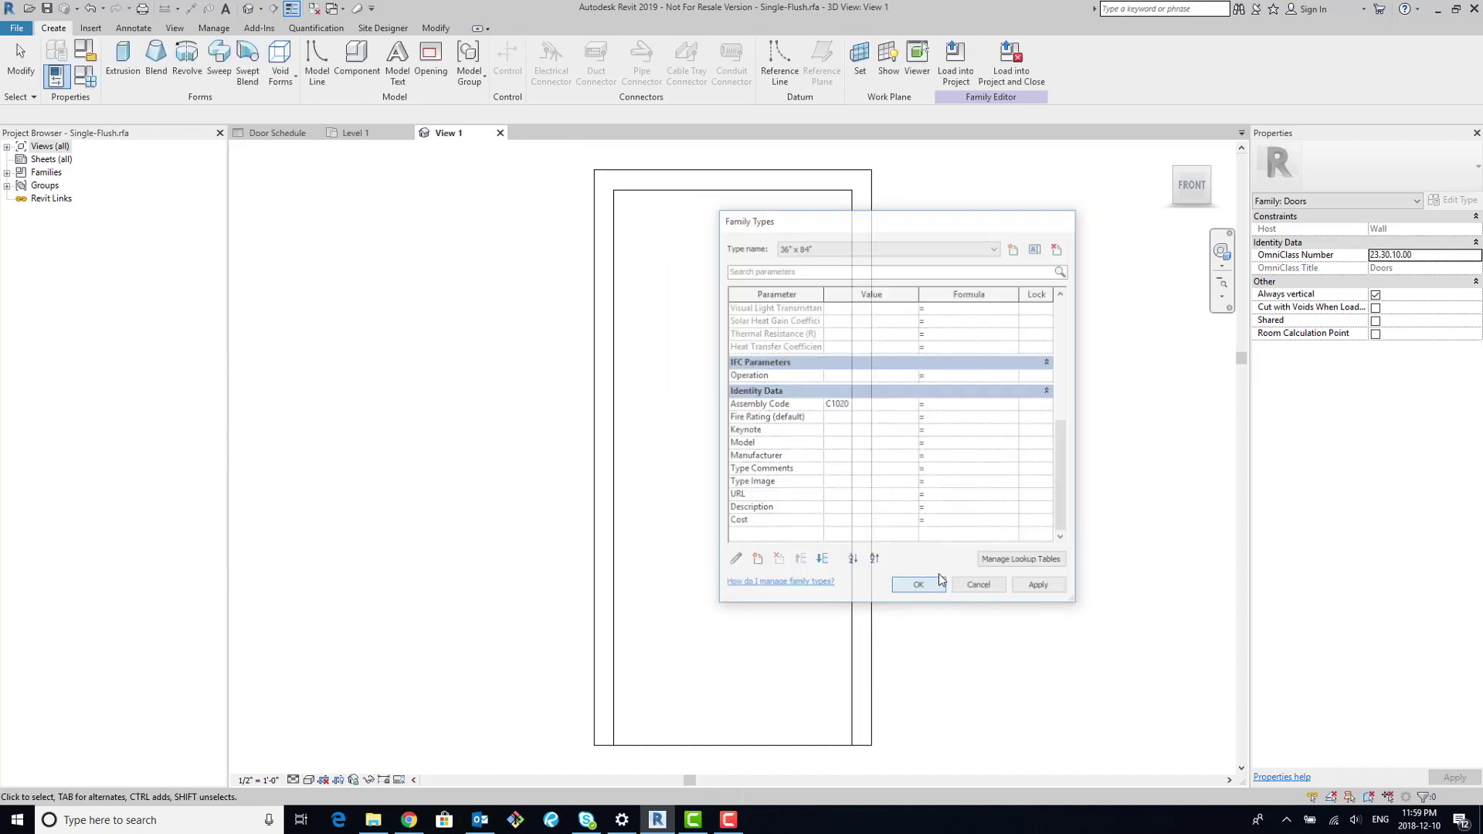
Load the family into Project3, overwriting the existing version, and check door 3's empty Fire Rating property.
click(970, 81)
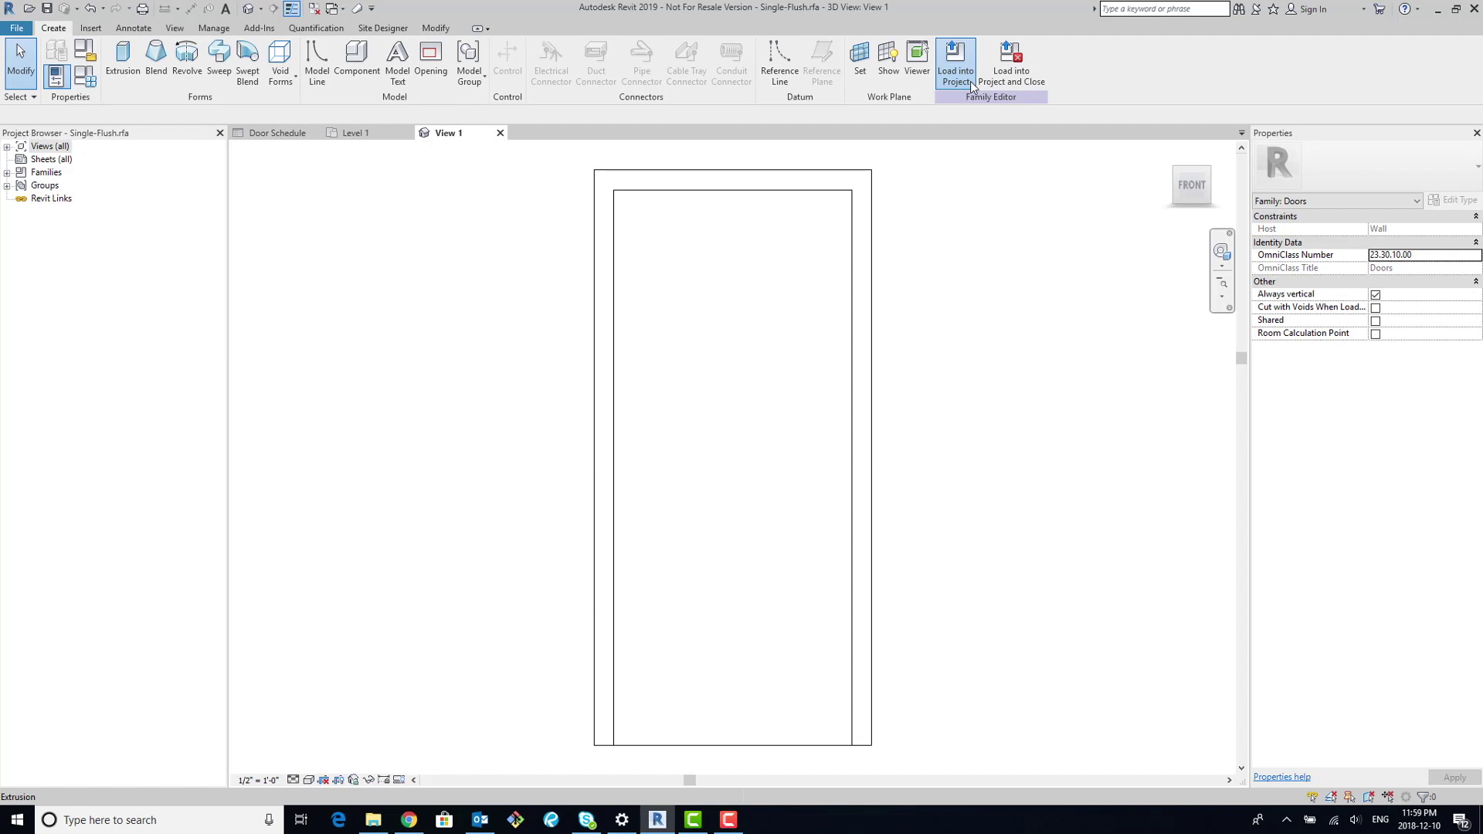
click(726, 364)
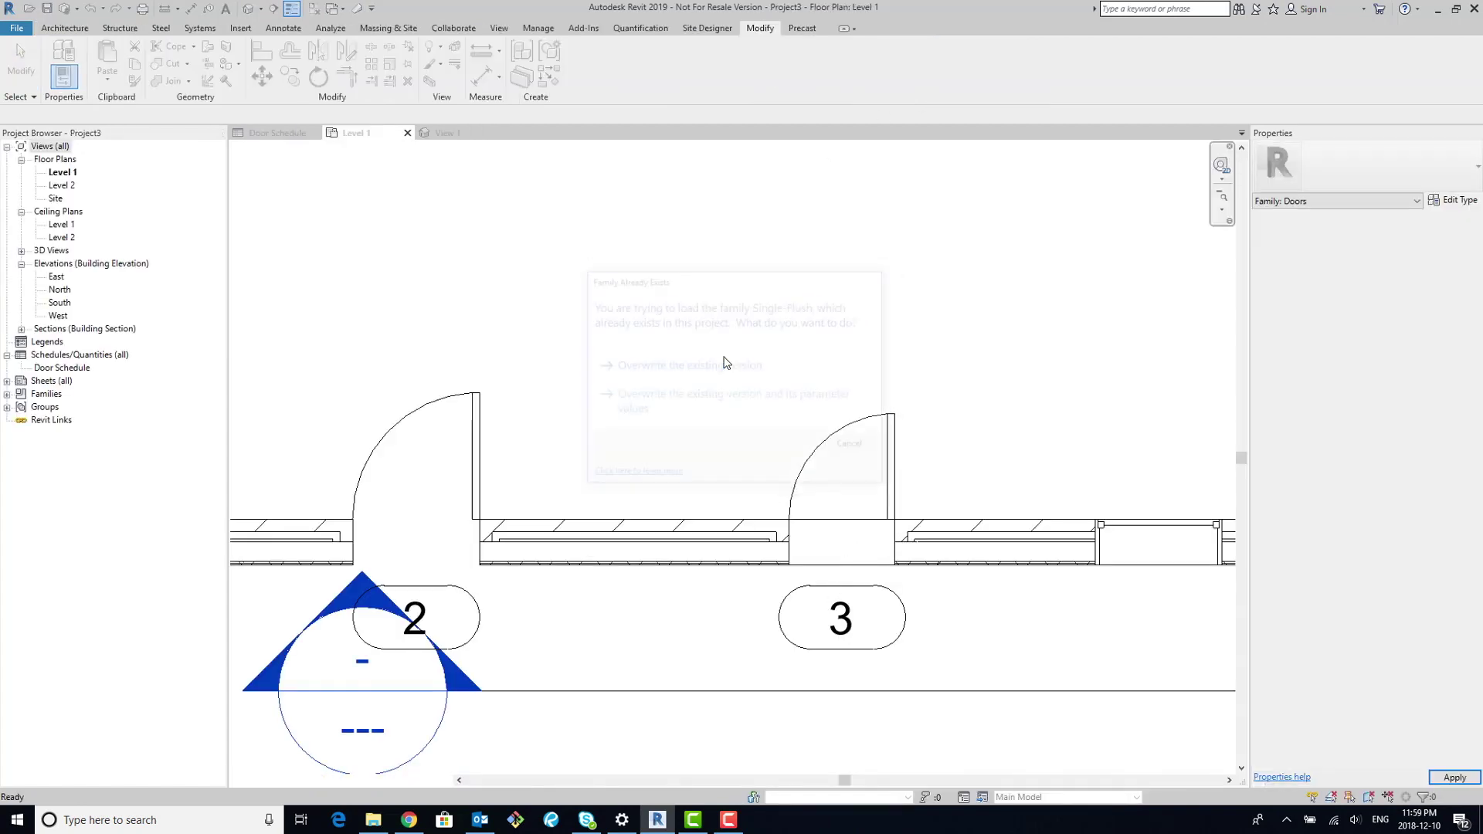
click(838, 438)
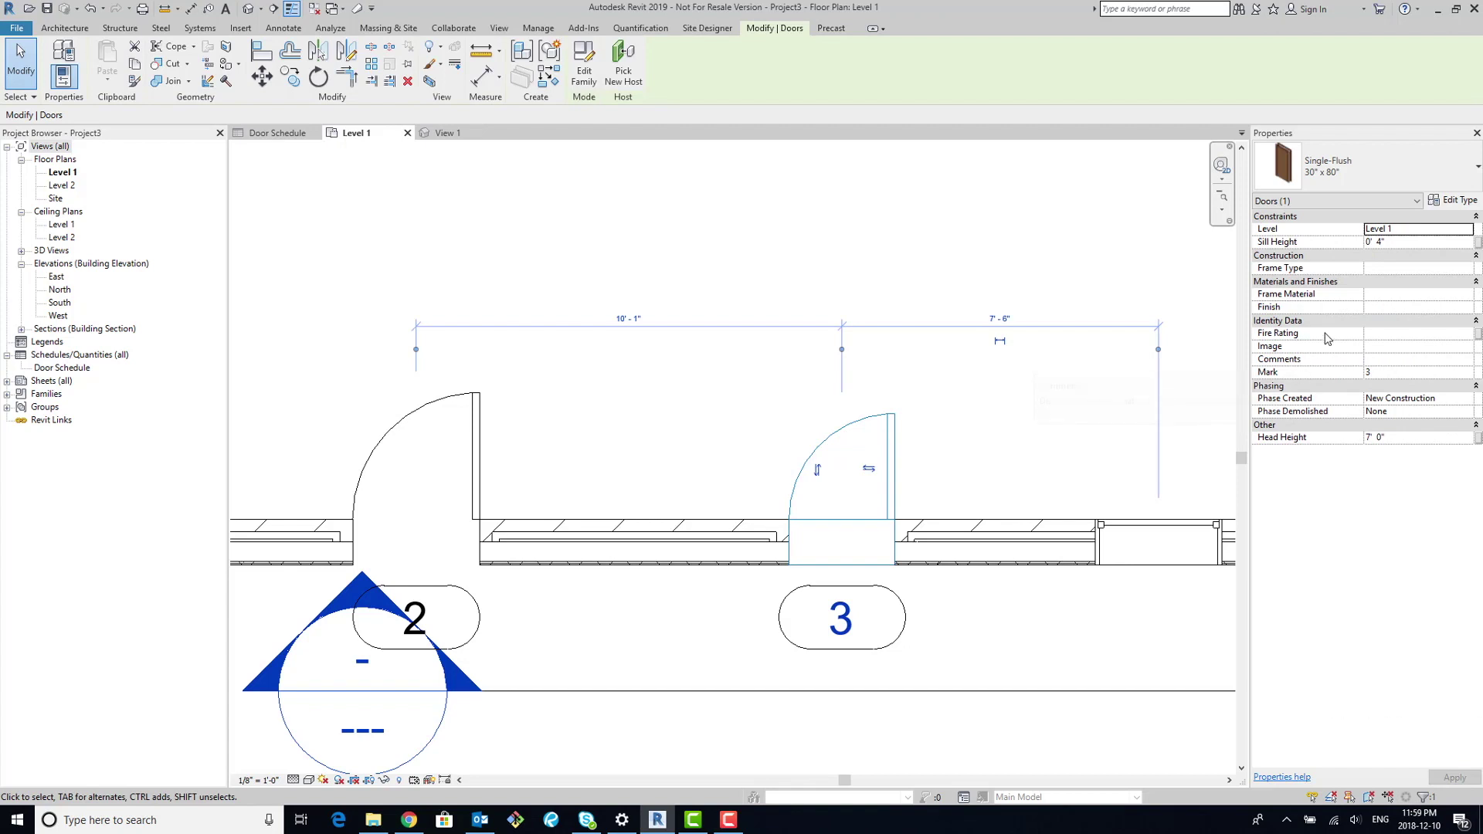
click(1382, 337)
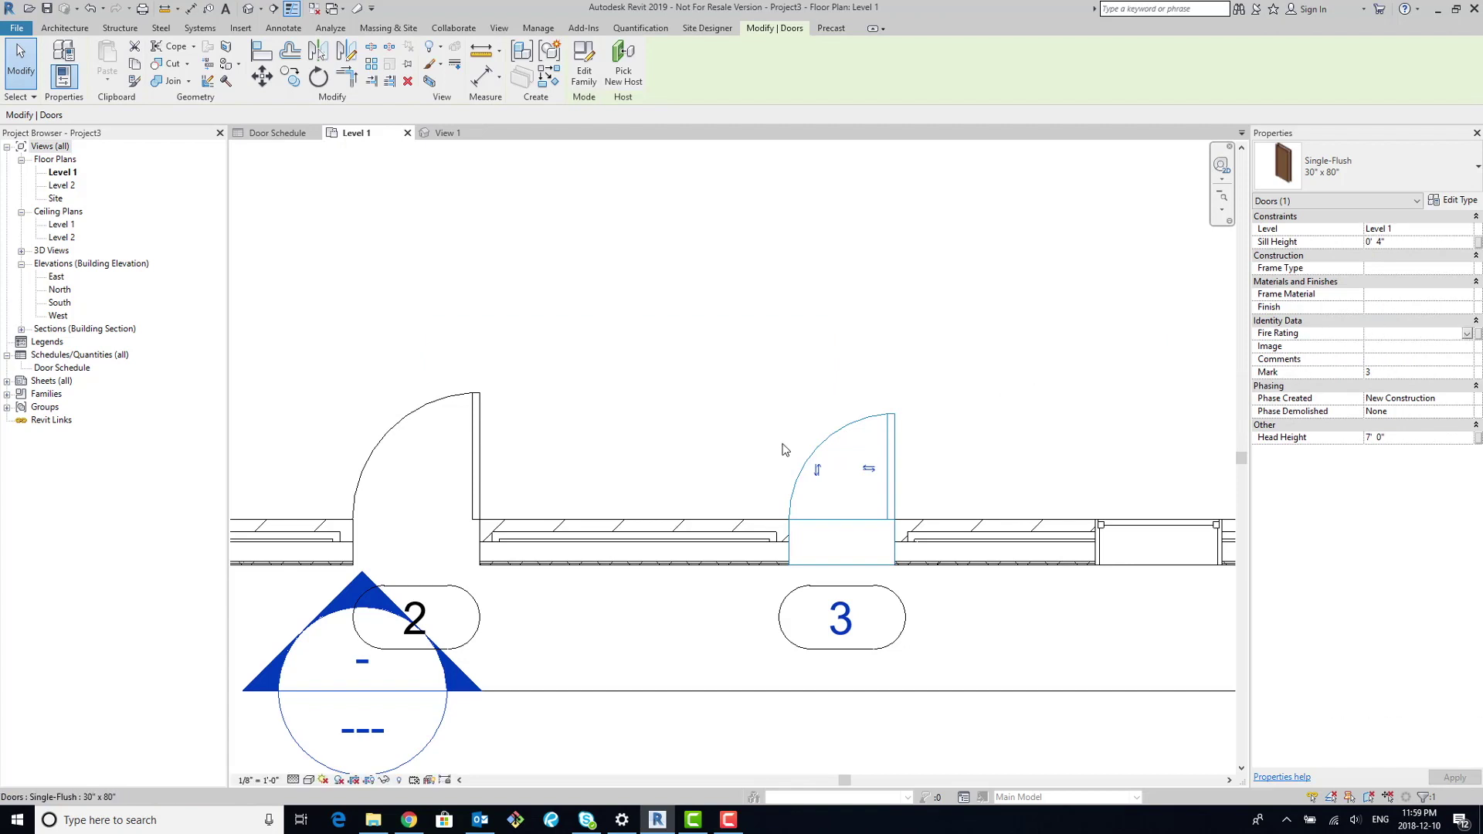
scroll(580, 367, down, 5)
scroll(659, 408, up, 2)
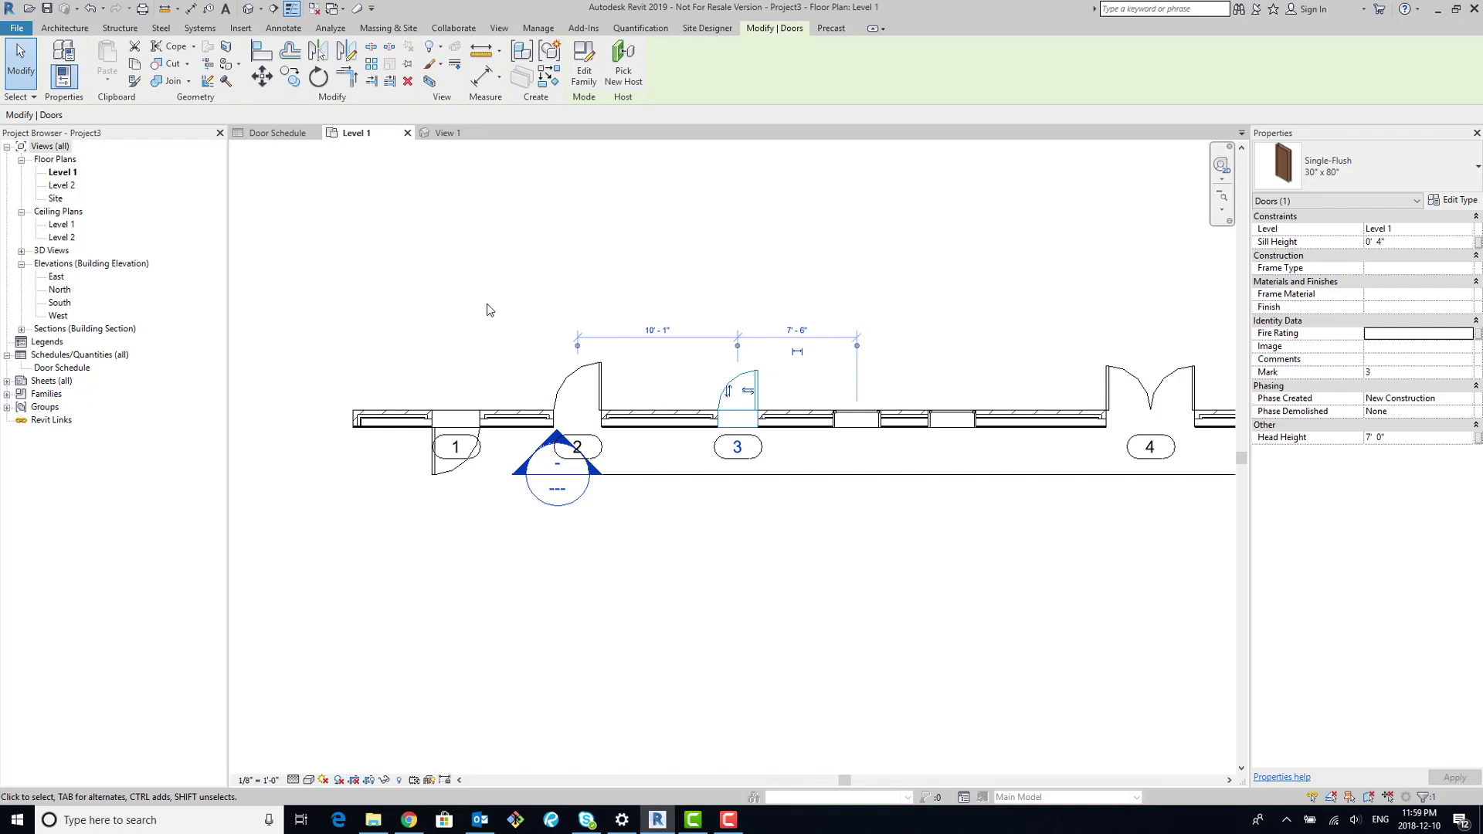
click(581, 390)
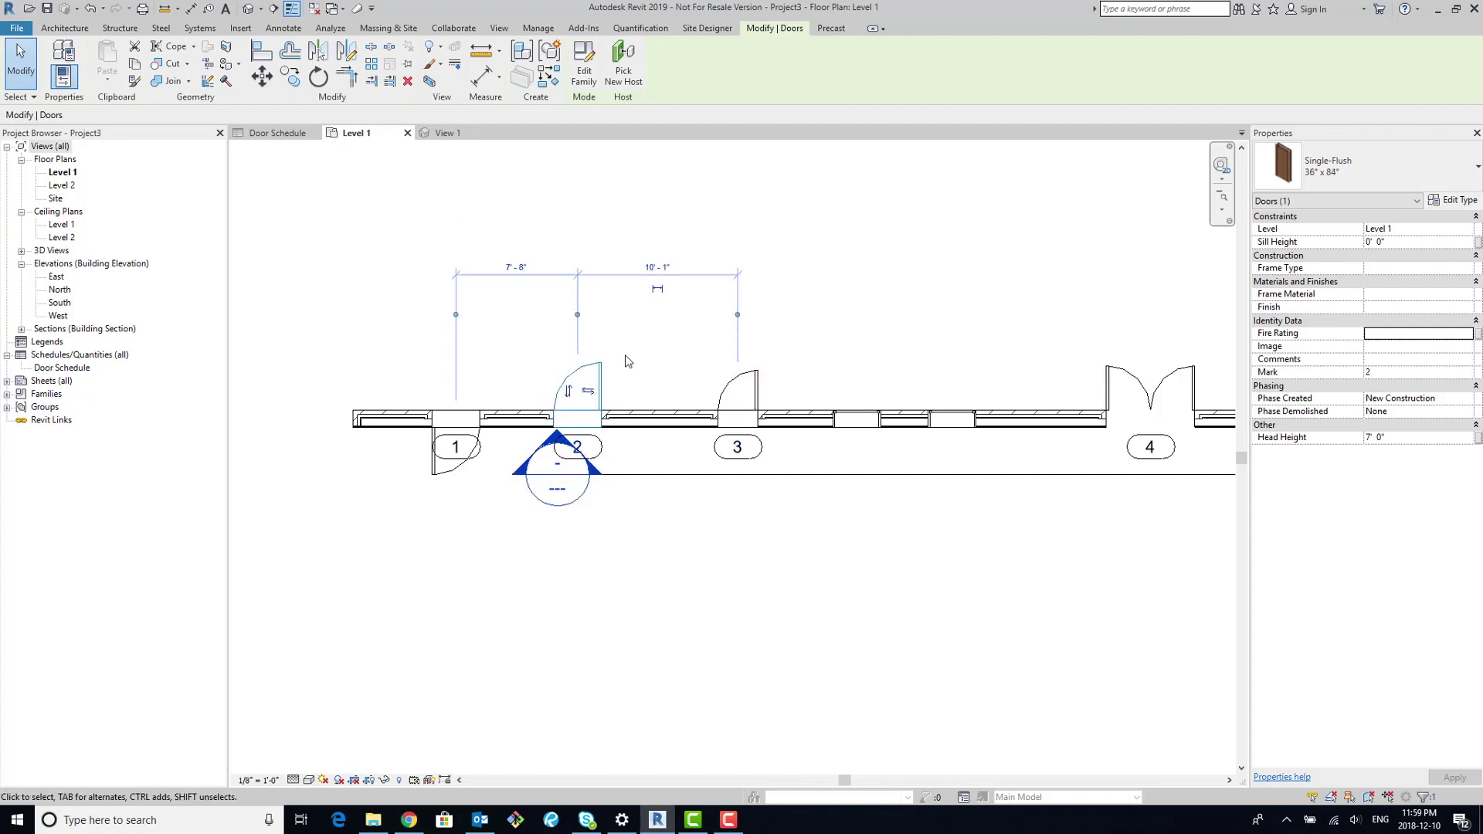
click(452, 474)
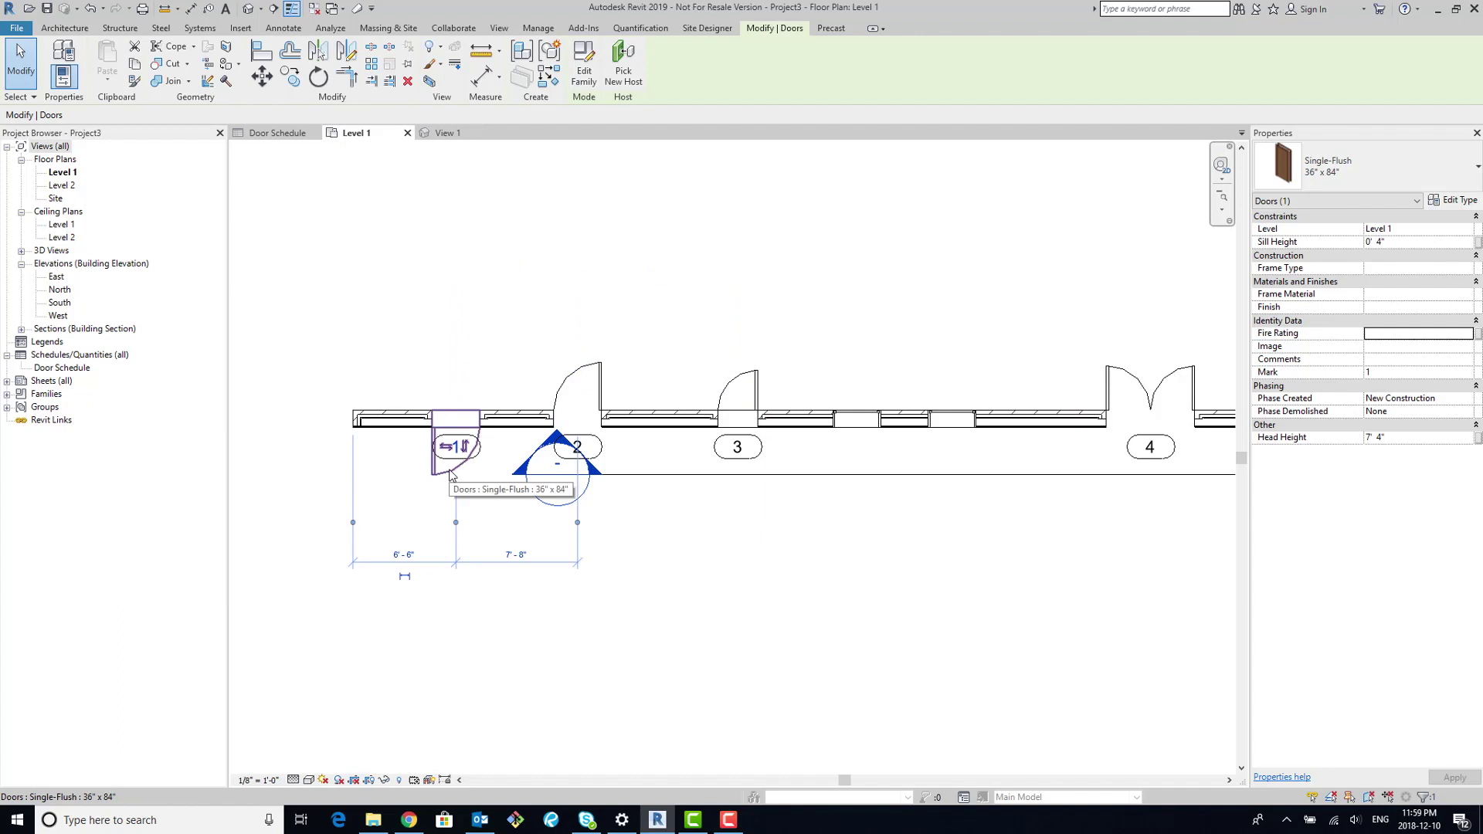
click(1142, 391)
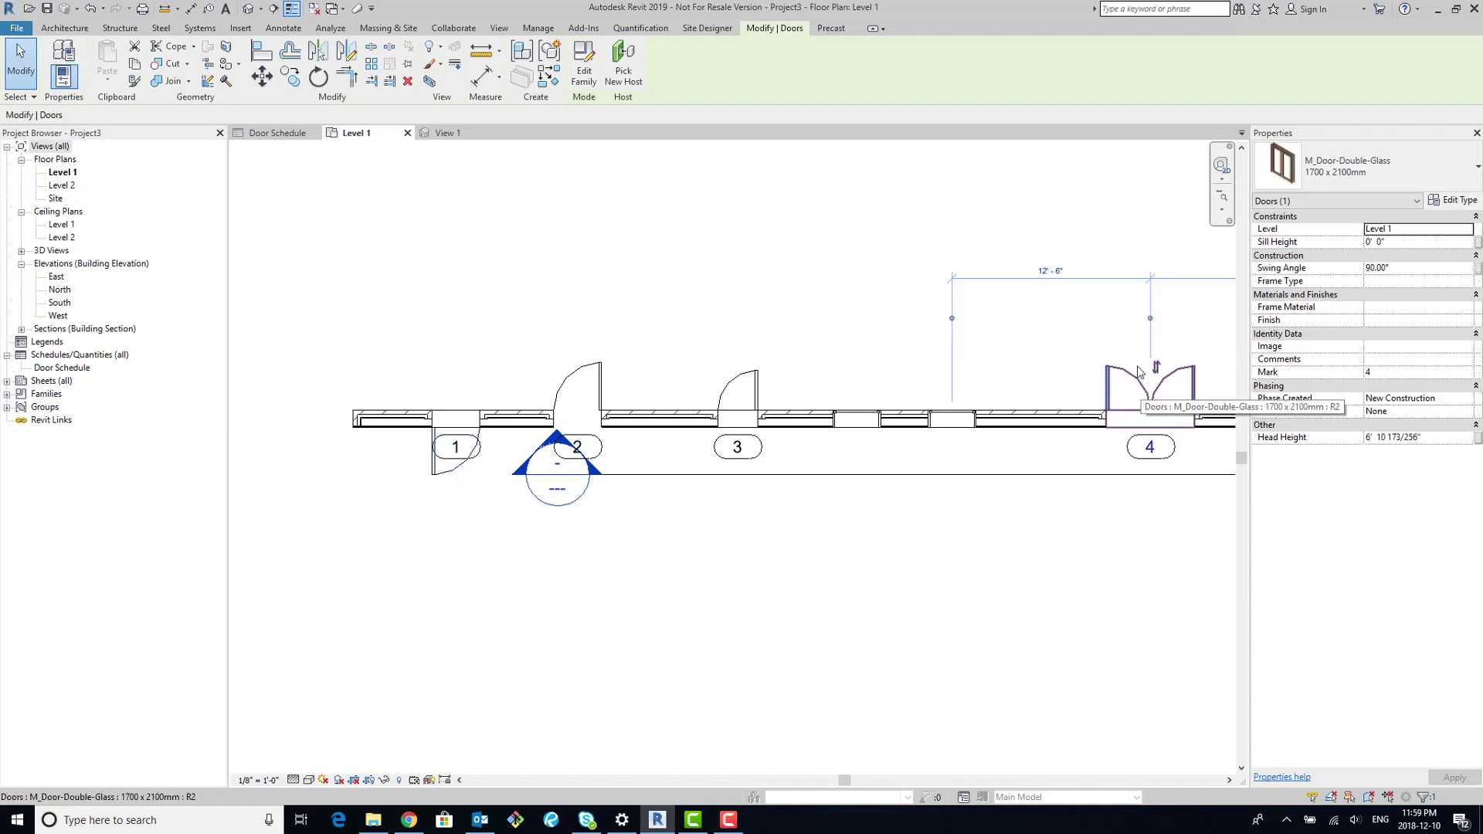
middle_drag(1138, 371, 948, 331)
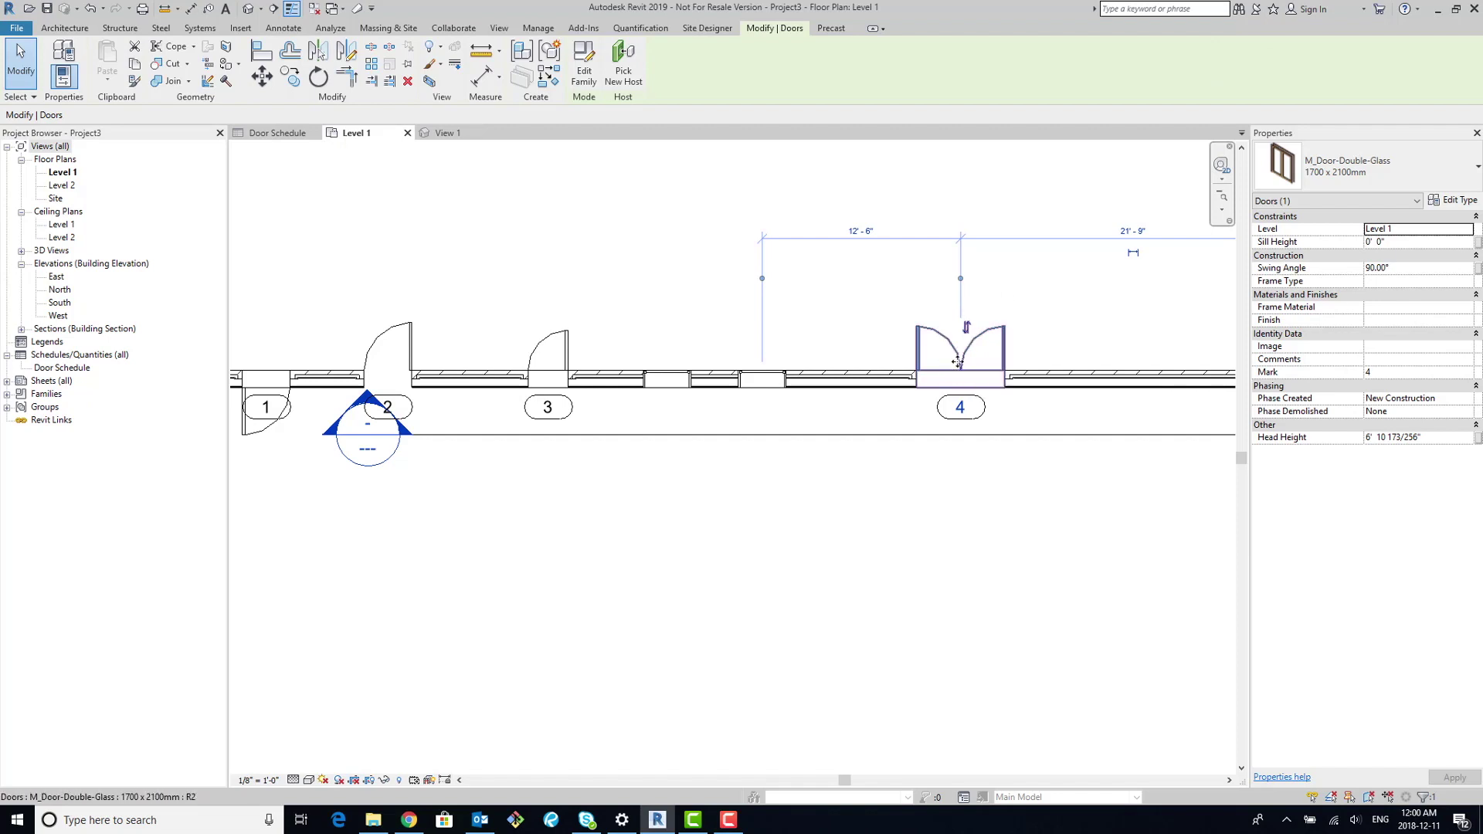
click(1031, 338)
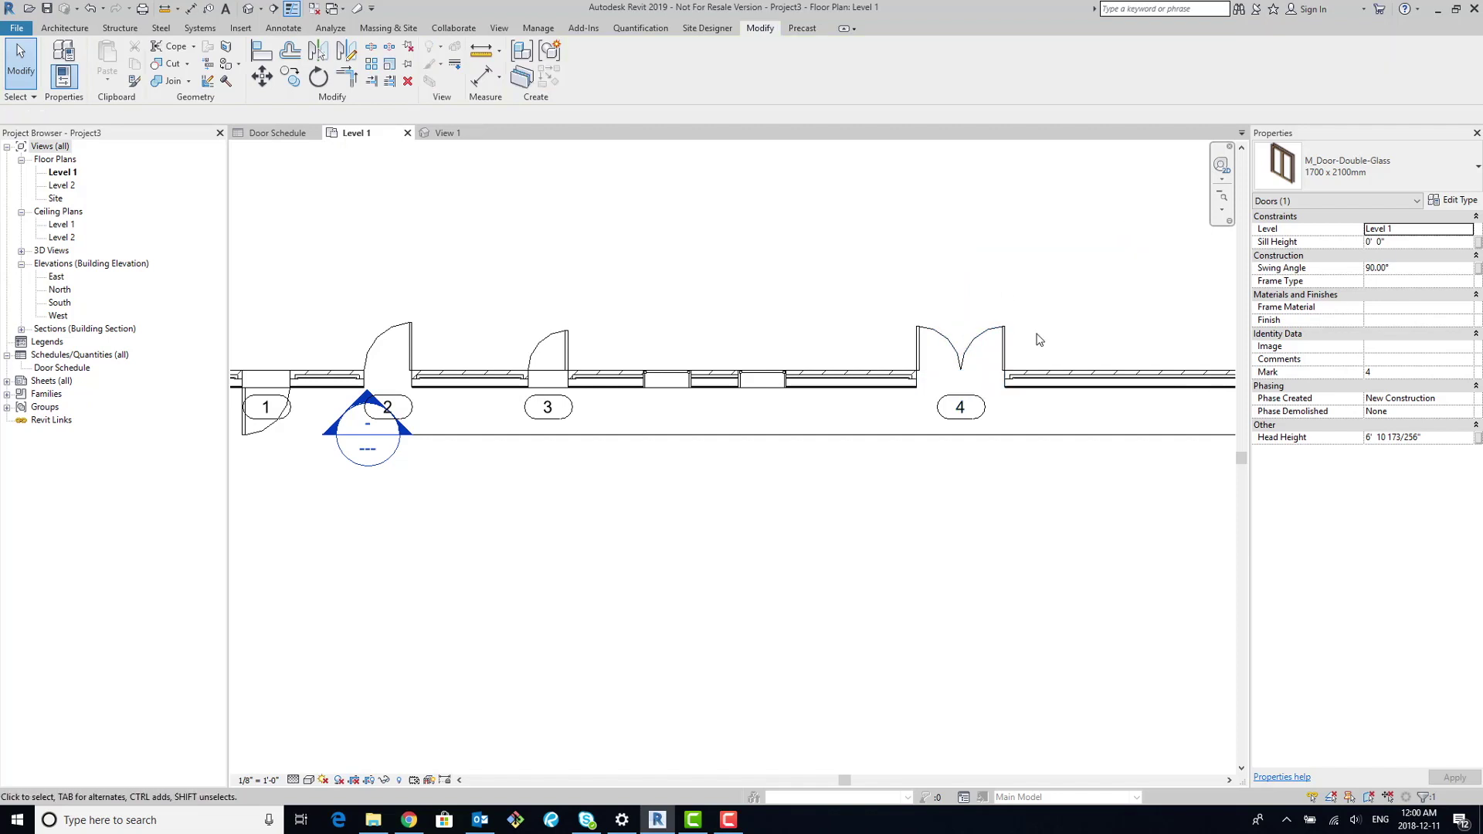
click(998, 341)
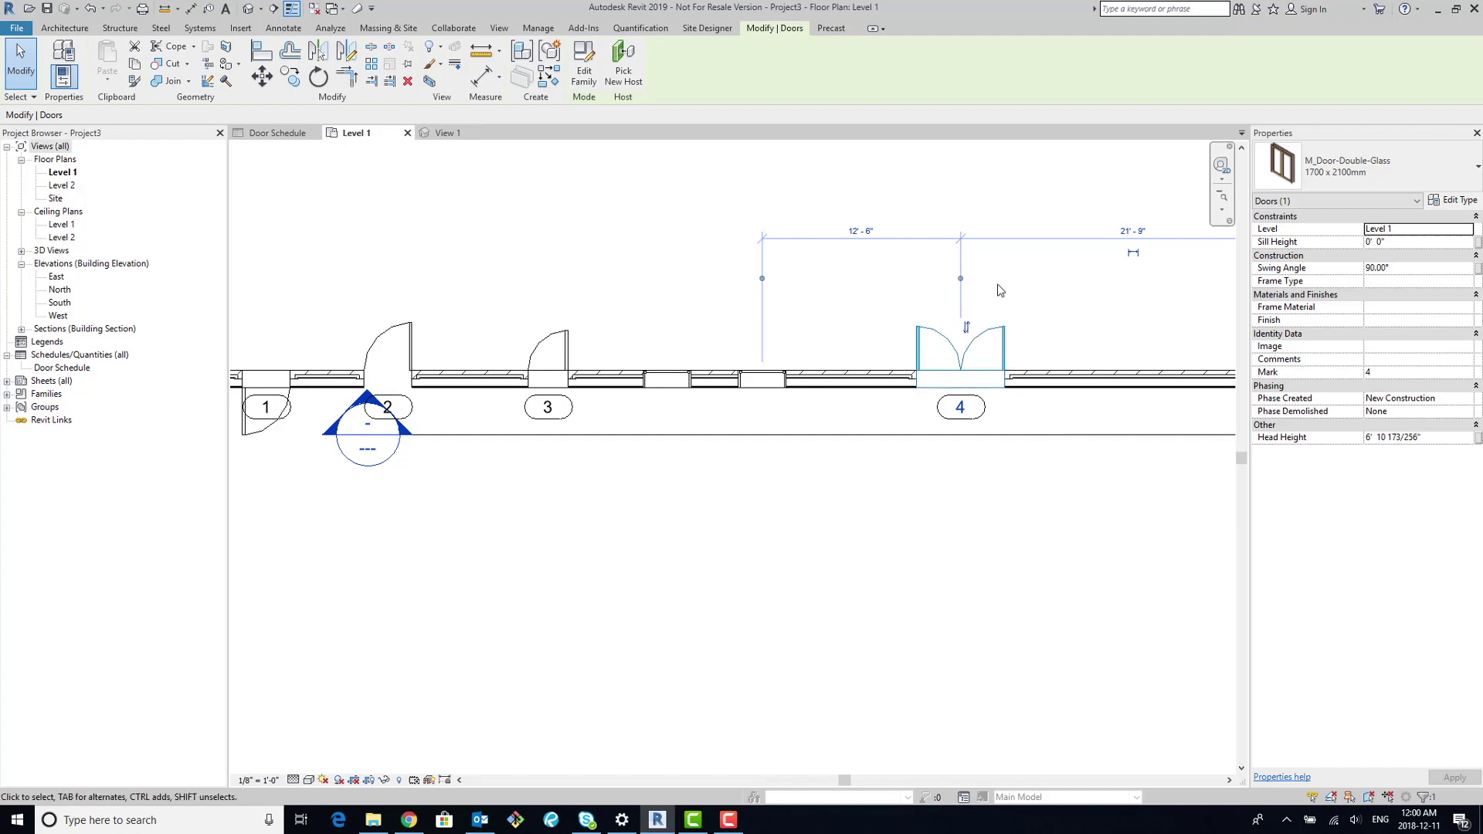
click(944, 282)
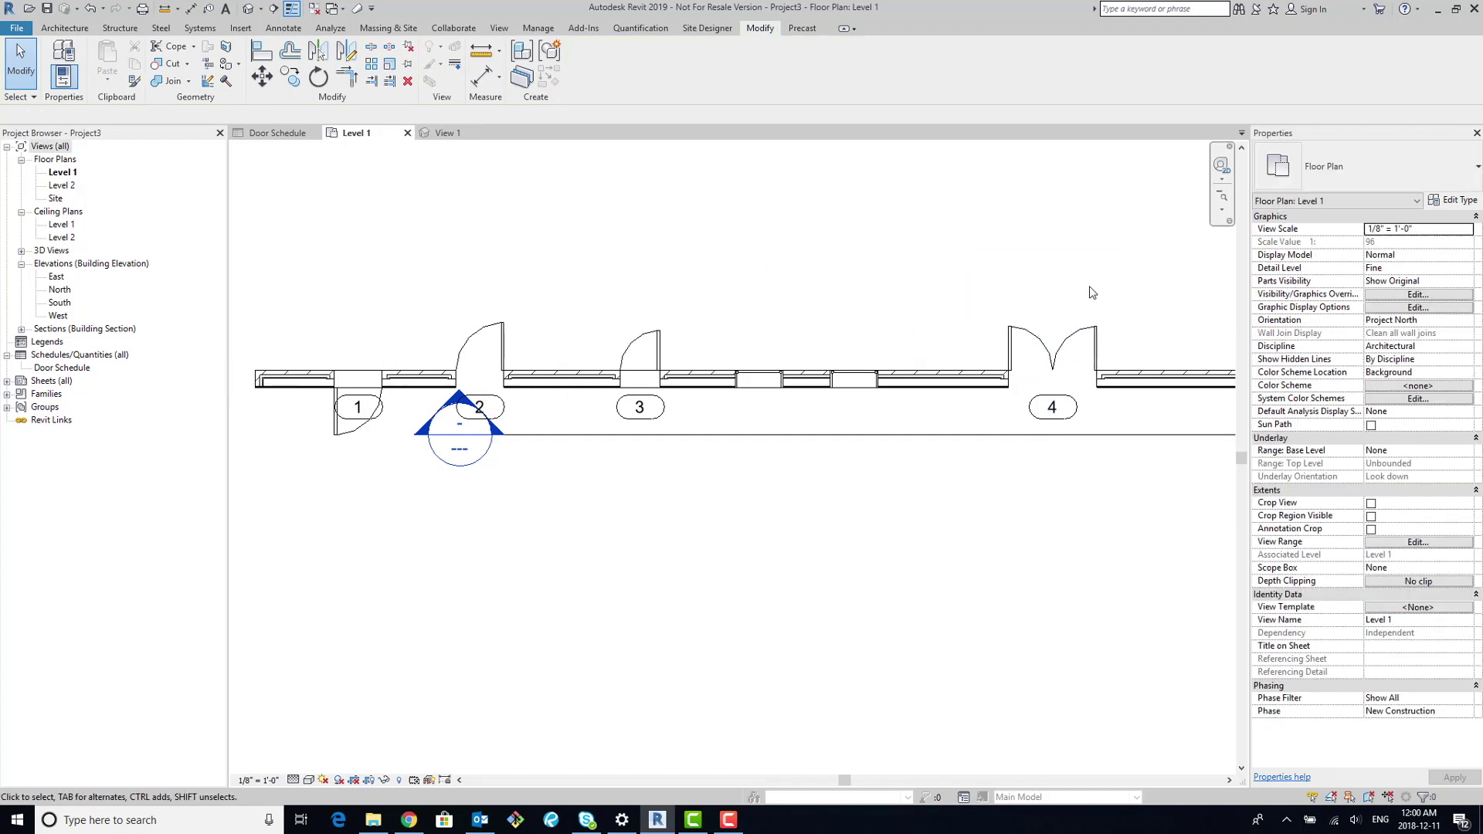
scroll(947, 282, down, 2)
scroll(947, 310, up, 4)
middle_drag(1221, 394, 995, 415)
scroll(961, 341, up, 1)
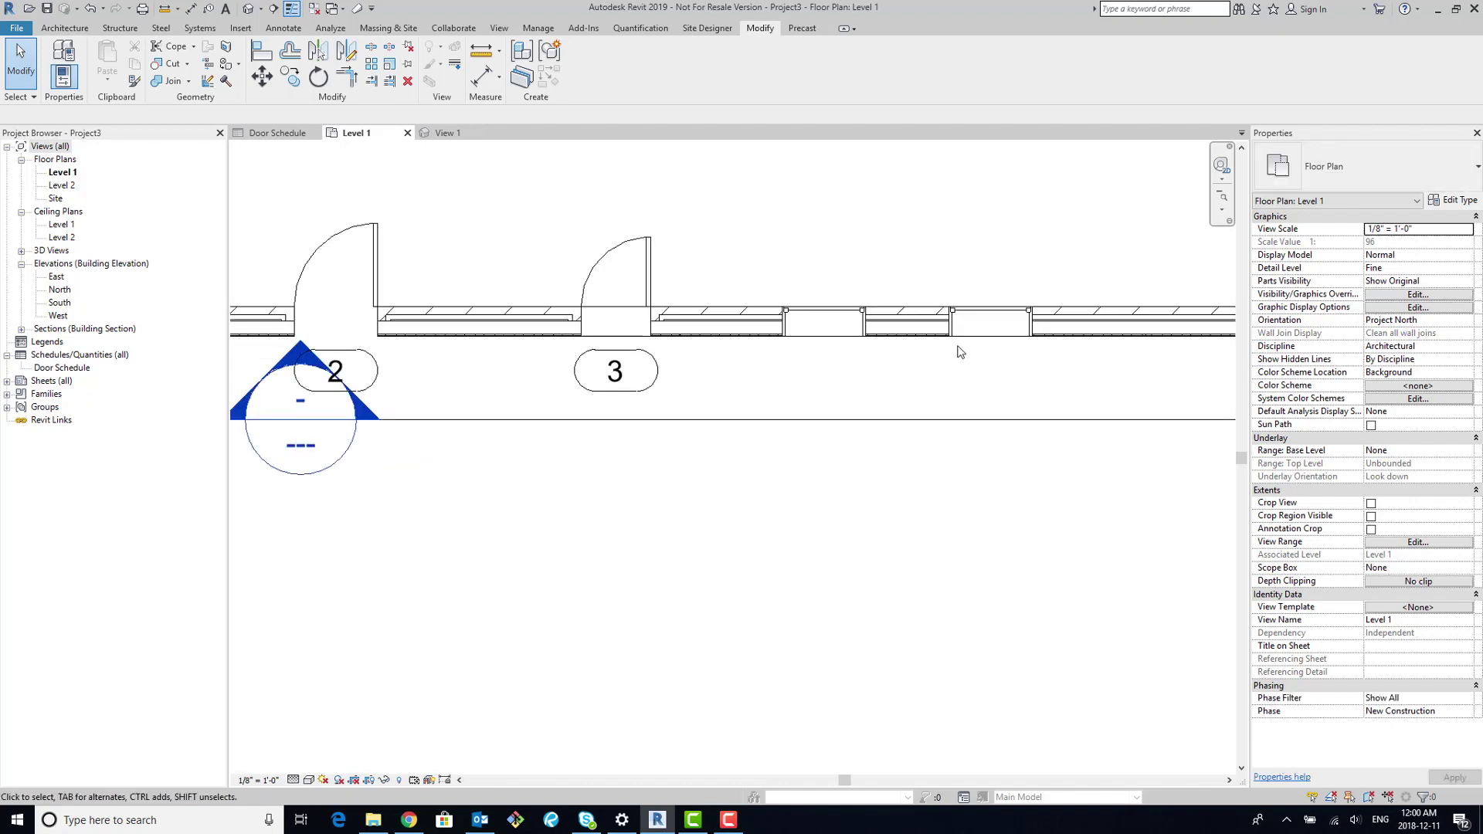